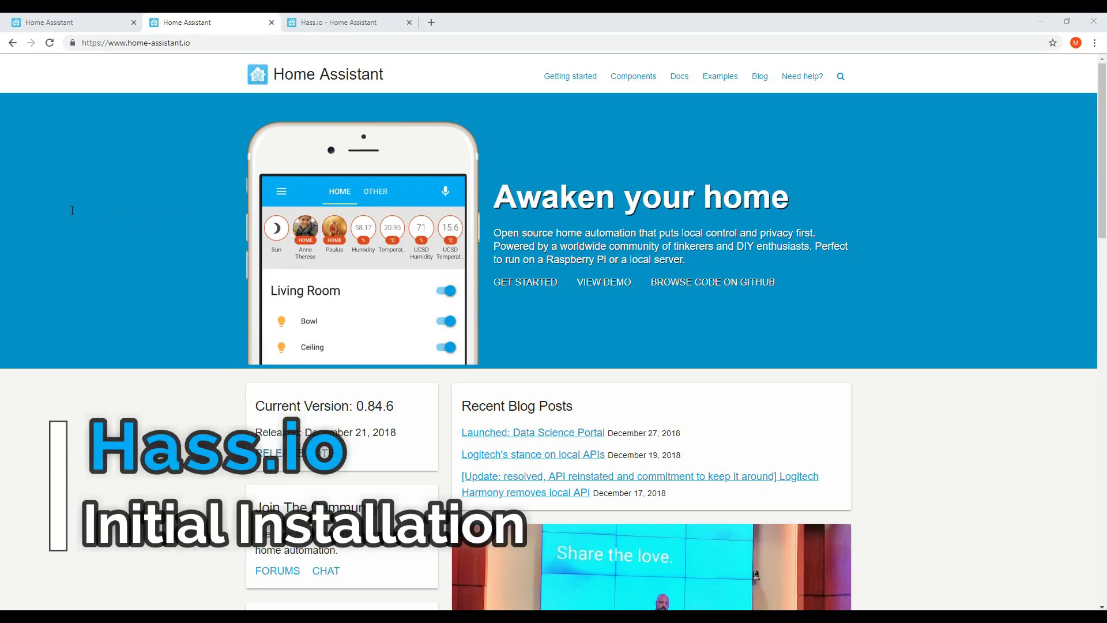
Scroll through the Home Assistant homepage, then switch to the Hass.io overview page tab
scroll(1081, 202, "down", 2)
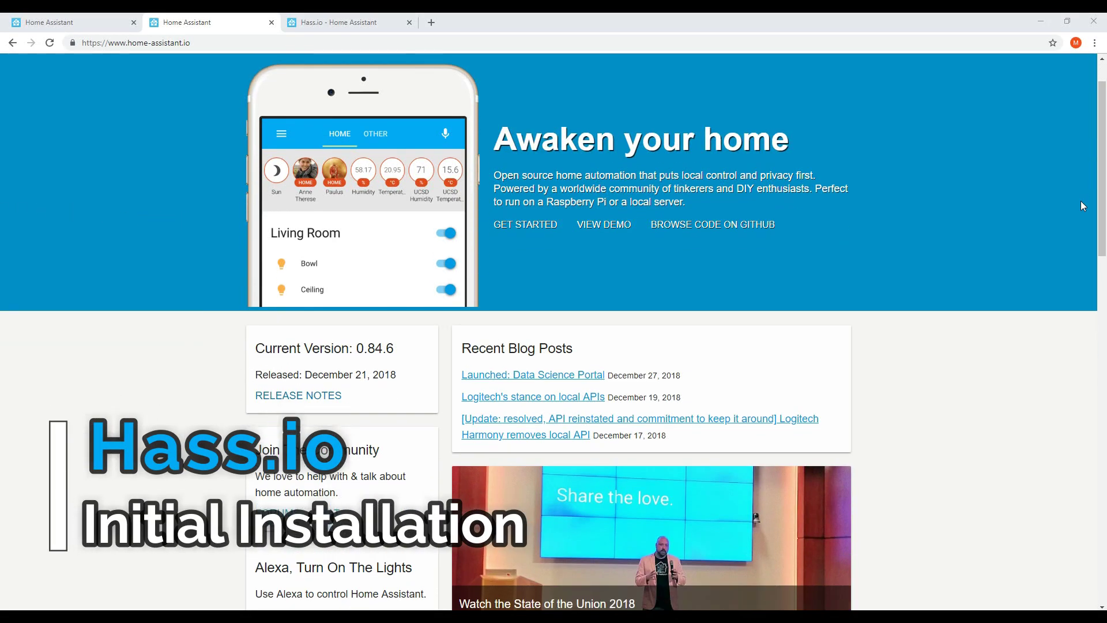
scroll(1081, 201, "down", 1)
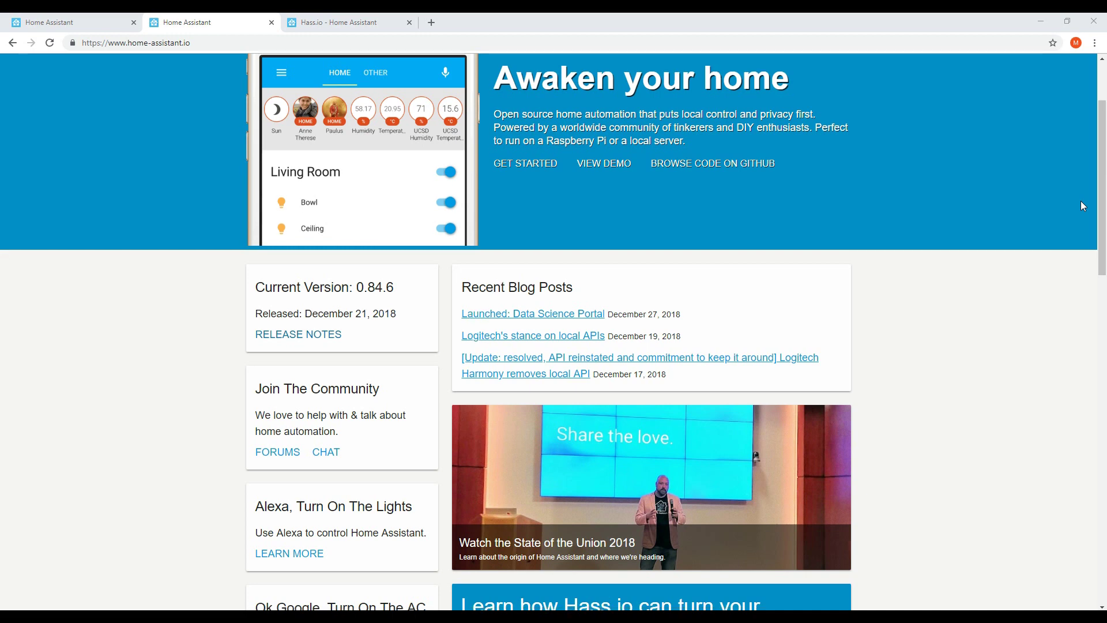
scroll(1083, 206, "down", 1)
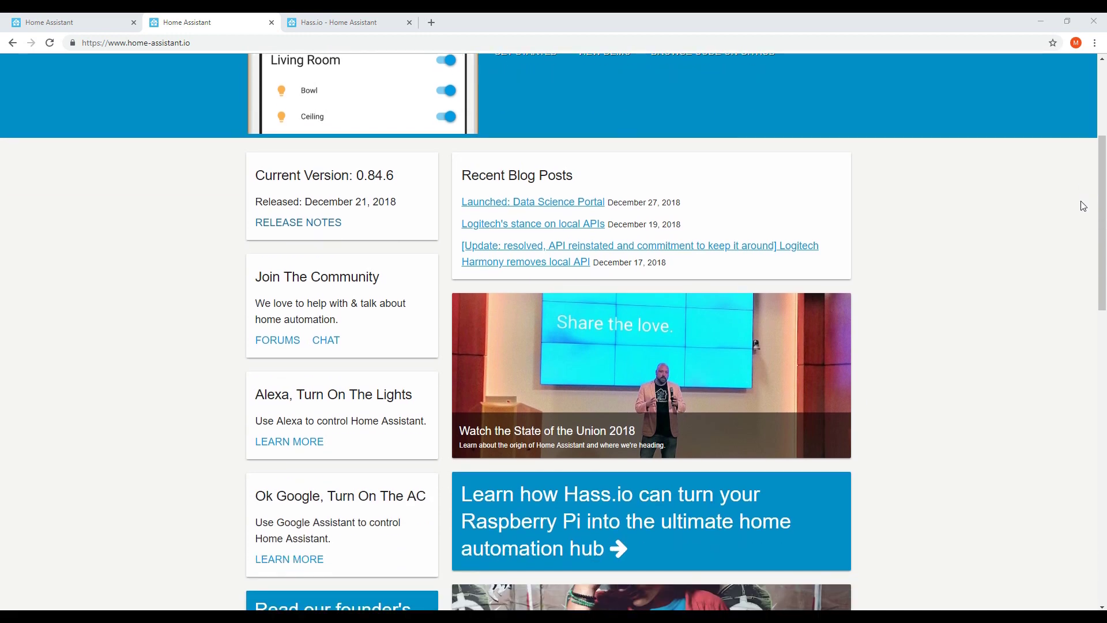
scroll(1082, 206, "down", 1)
scroll(1083, 205, "down", 1)
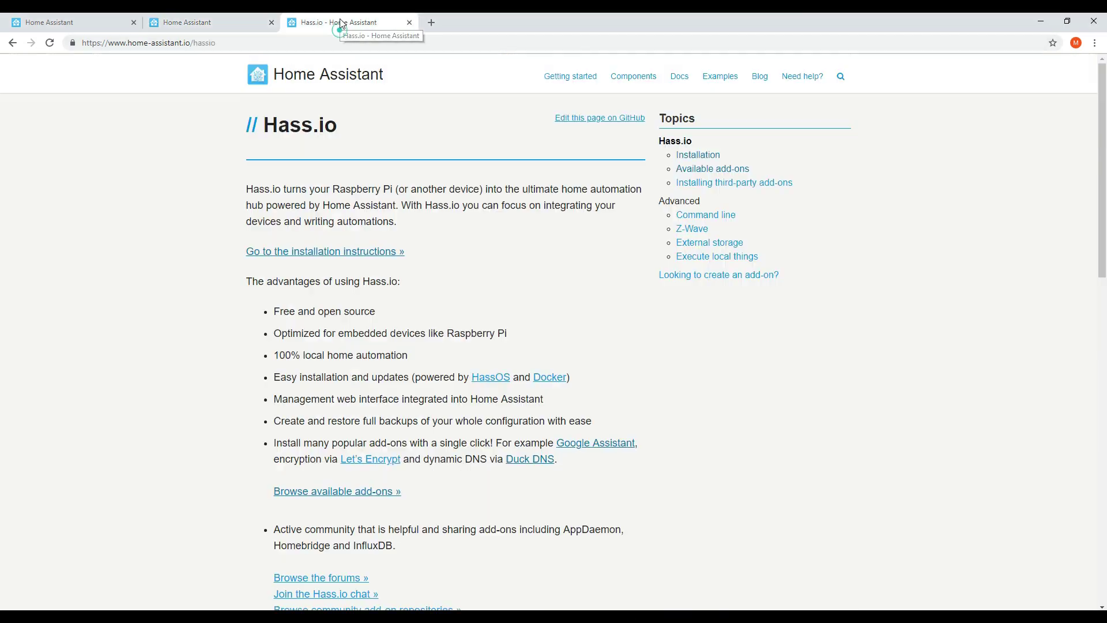
left_click(342, 23)
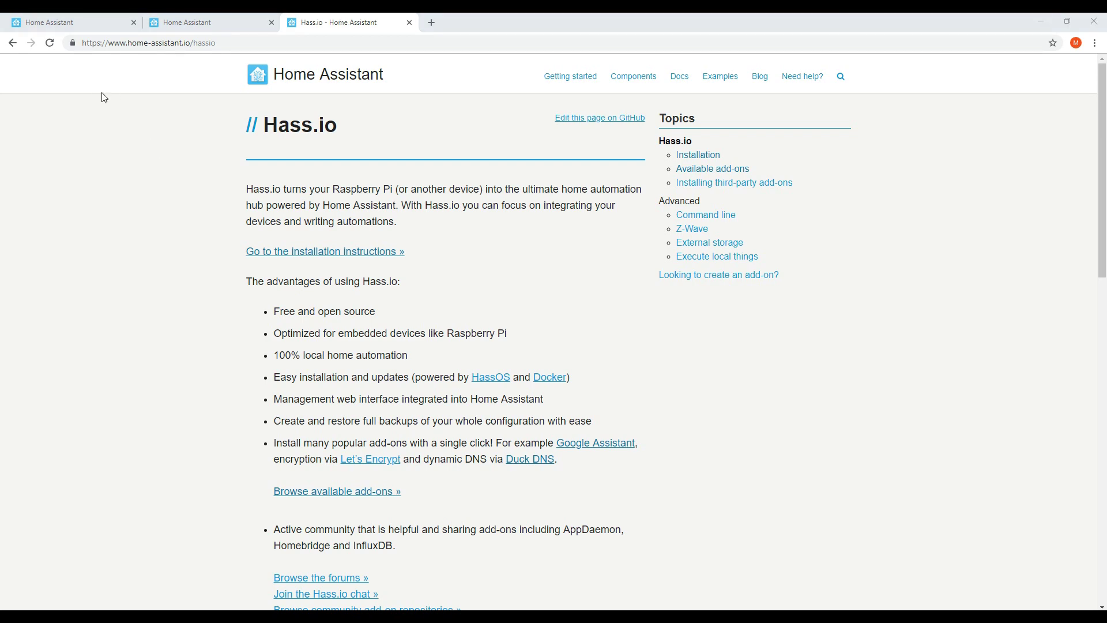
Return to the Home dashboard and view, then close, the Front Door Motion sensor details
left_click(42, 23)
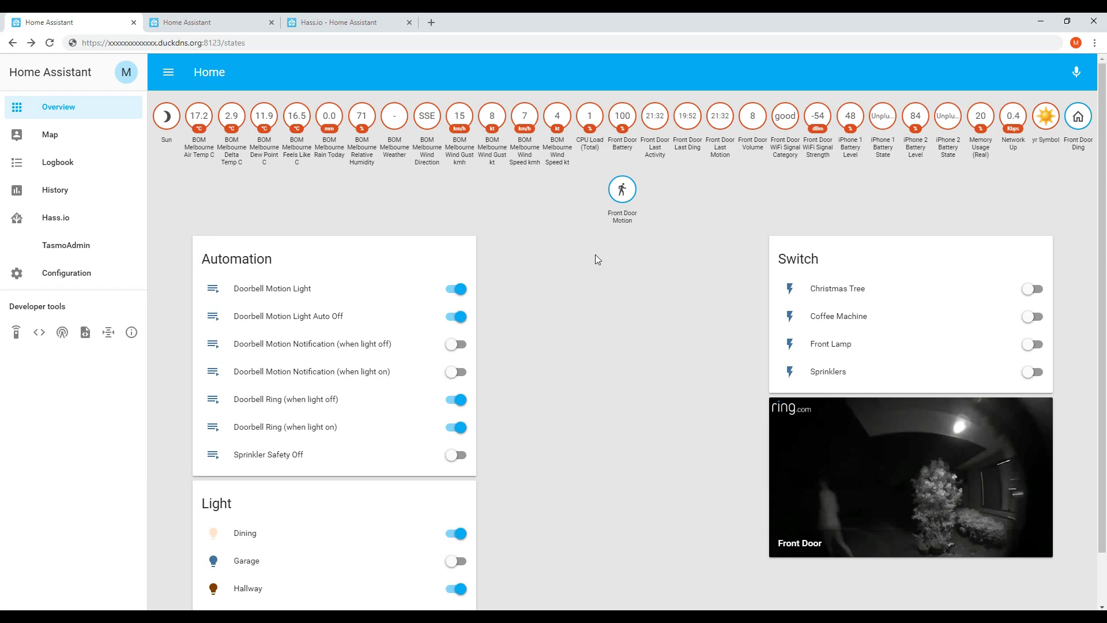
left_click(623, 192)
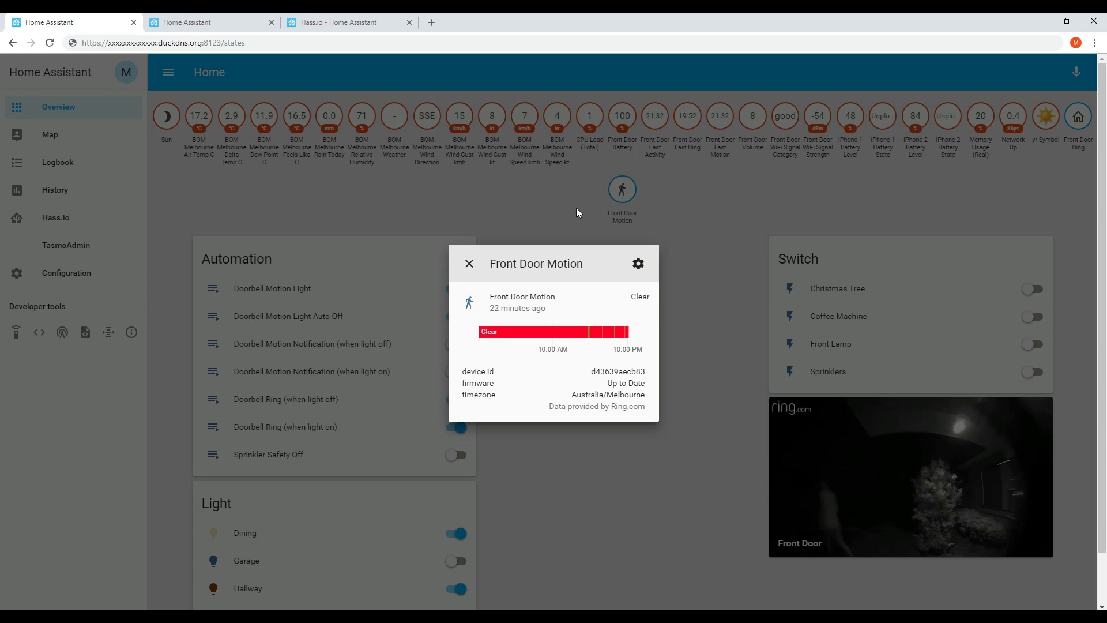
left_click(469, 265)
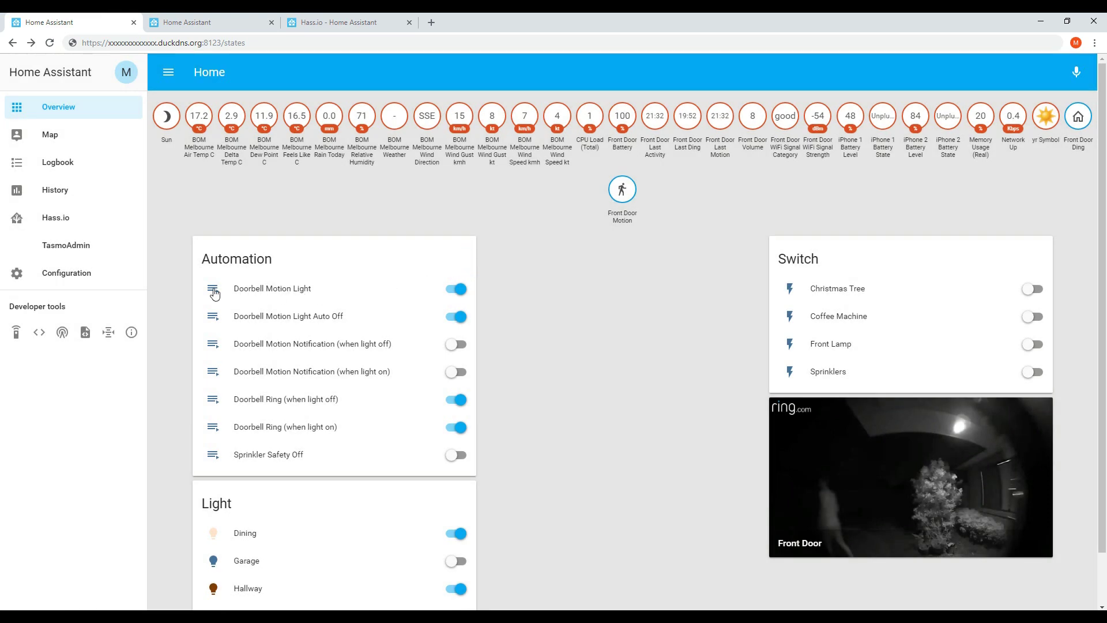
Toggle the Doorbell Motion Light automation off and back on, run it once, and close its details
left_click(213, 288)
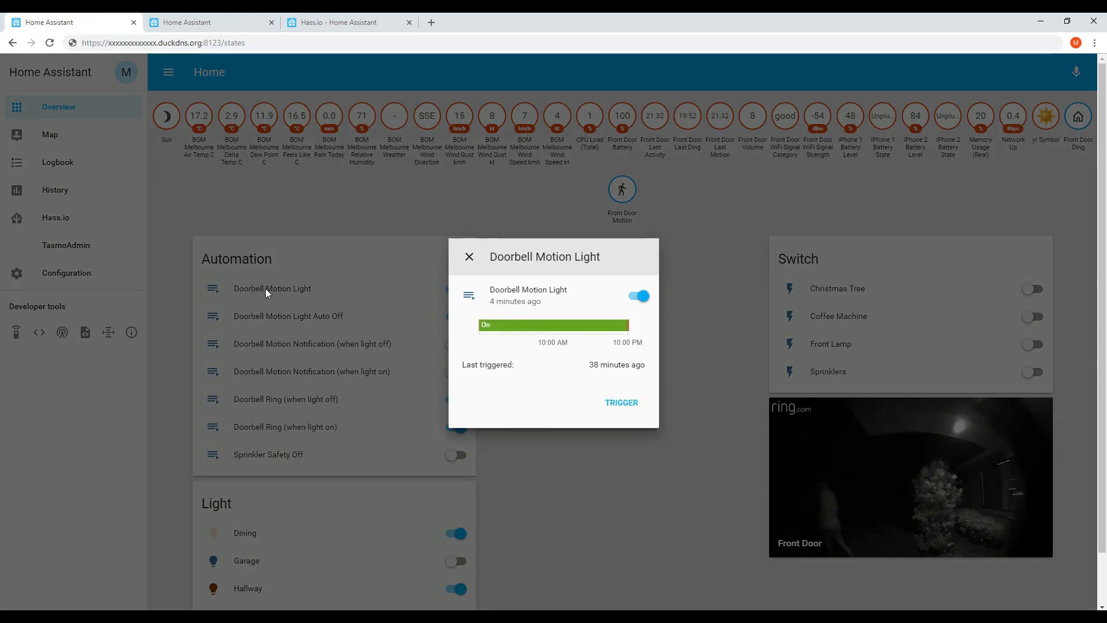
left_click(640, 297)
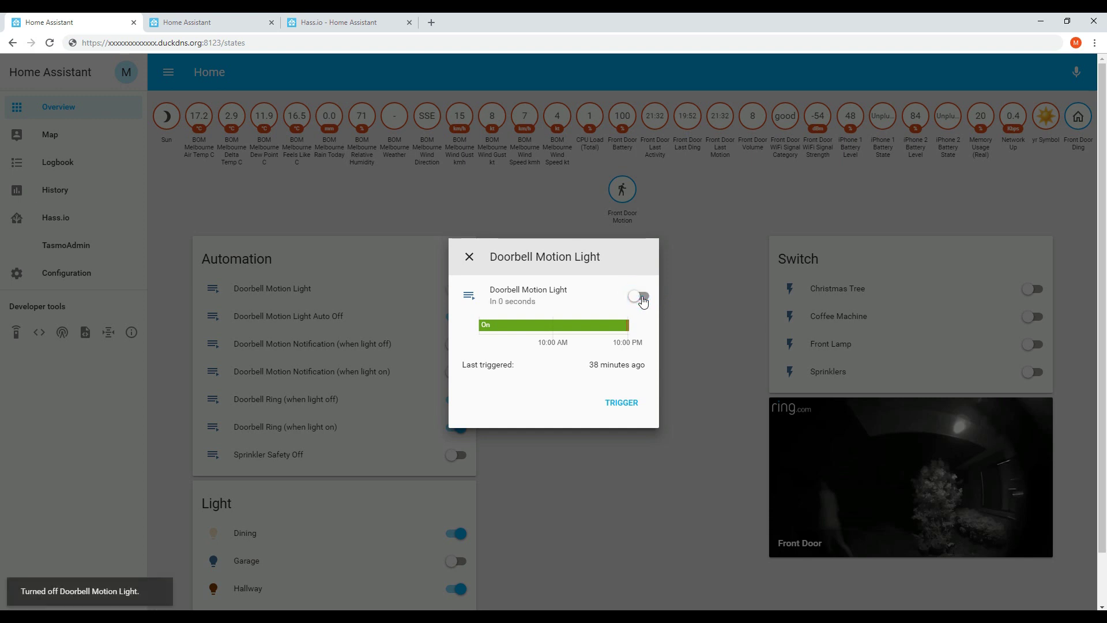
left_click(641, 298)
left_click(622, 403)
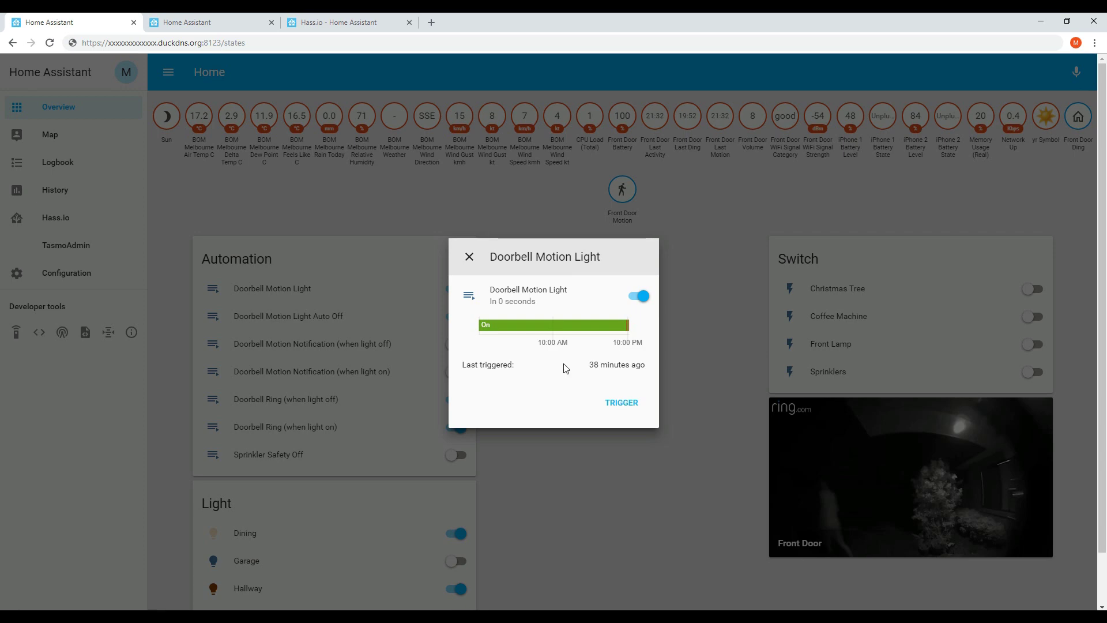
left_click(469, 257)
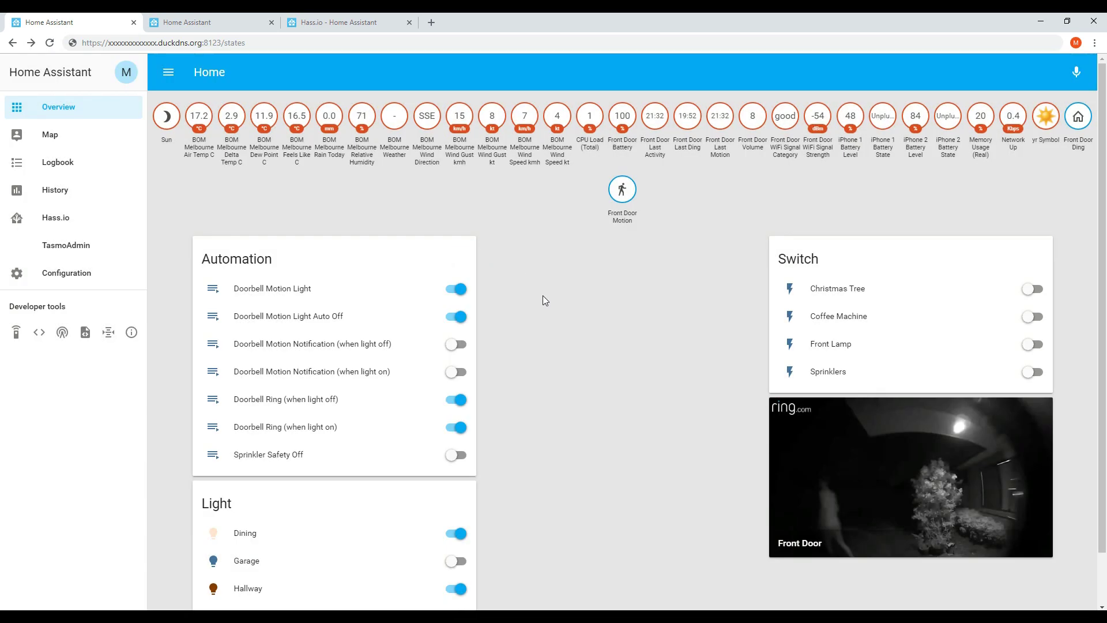
Open the Dining light's brightness and colour controls, then close them
scroll(539, 299, "down", 1)
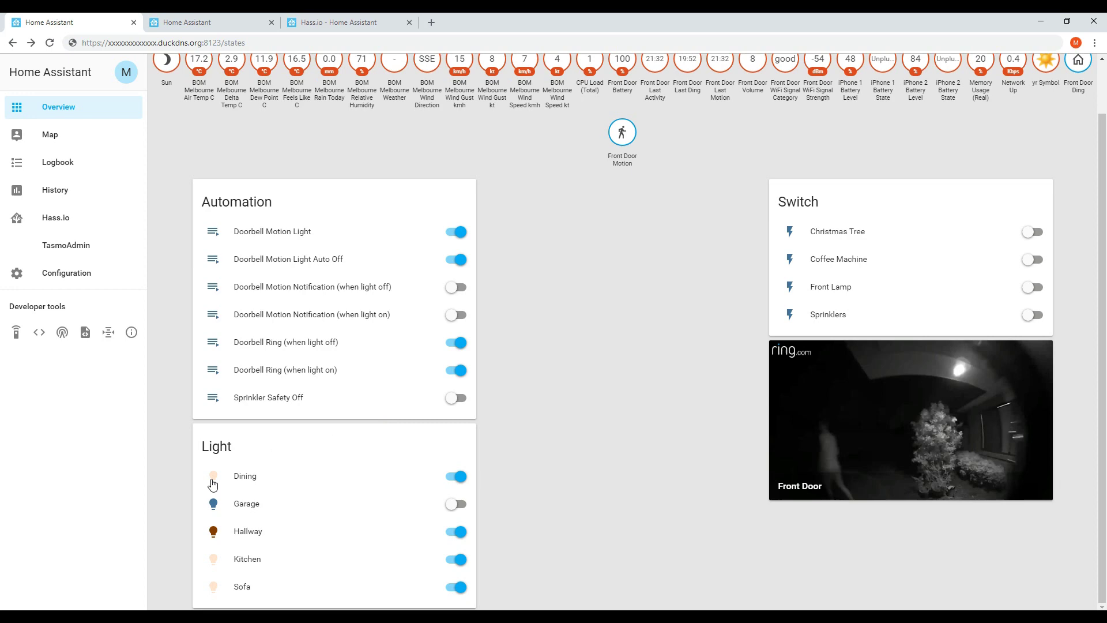
left_click(213, 478)
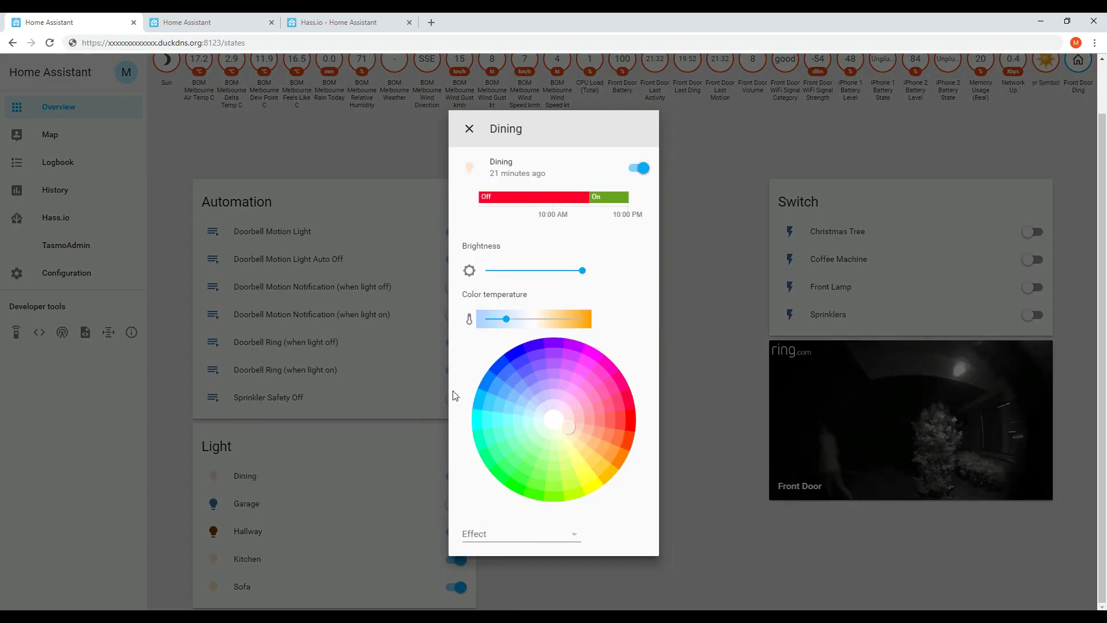
left_click(468, 130)
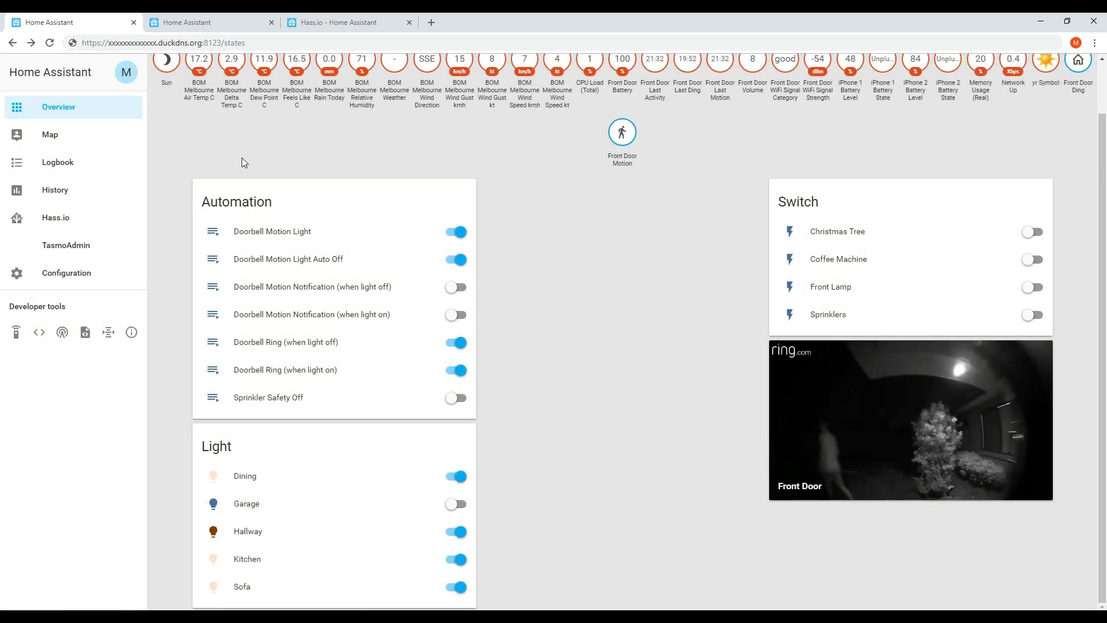
scroll(190, 164, "up", 1)
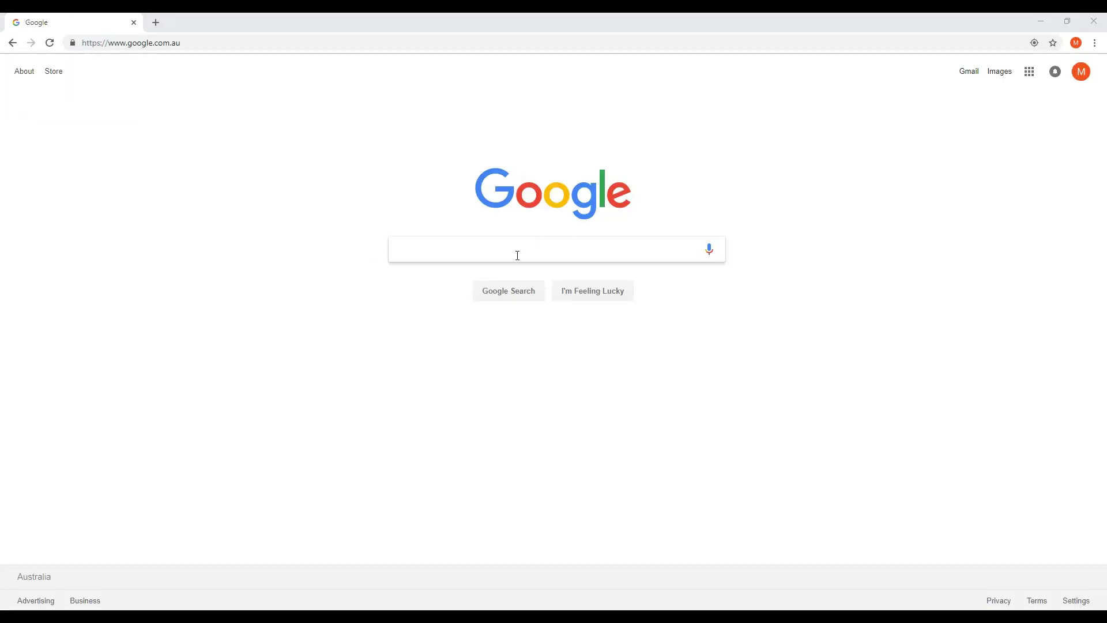
Search Google for 'hassio' and open the Installing Hass.io result
left_click(517, 255)
type("ha")
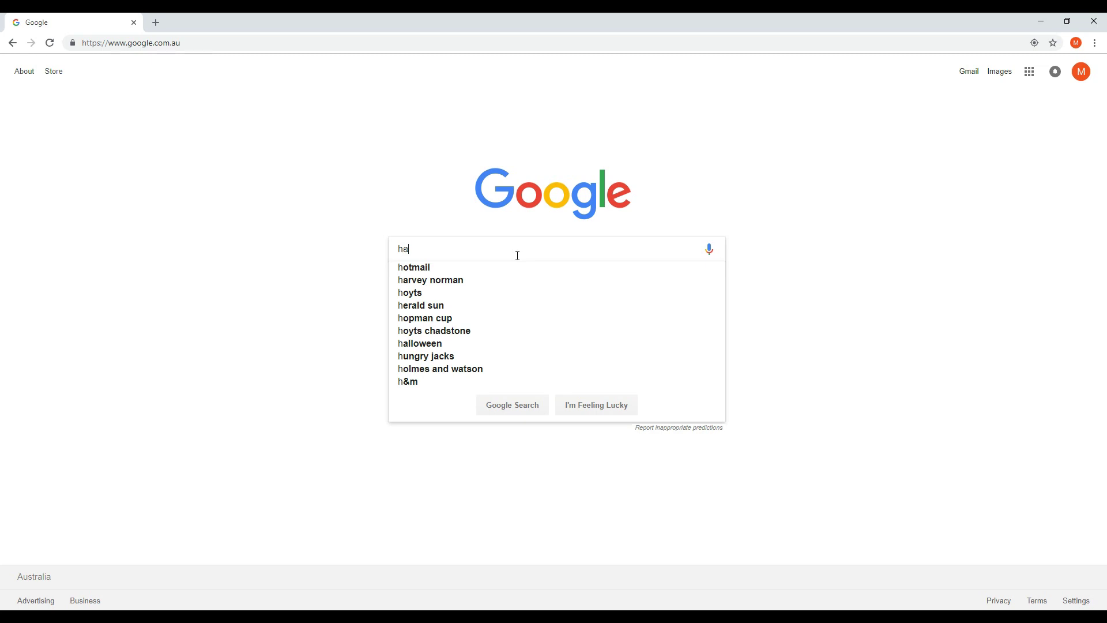
type("ssio")
key("Return")
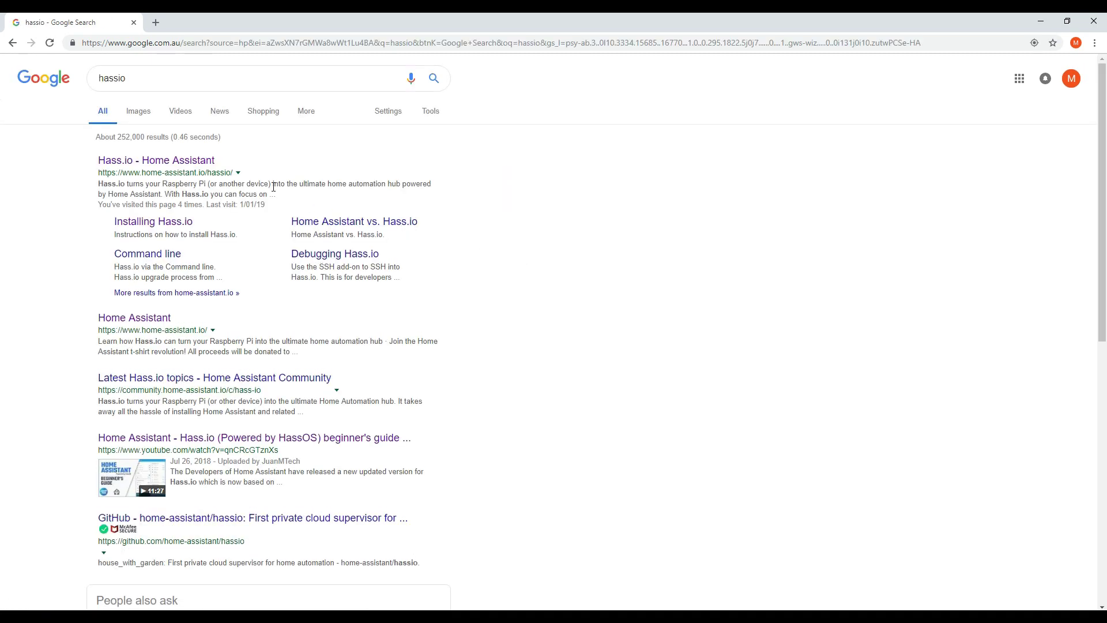
left_click(126, 228)
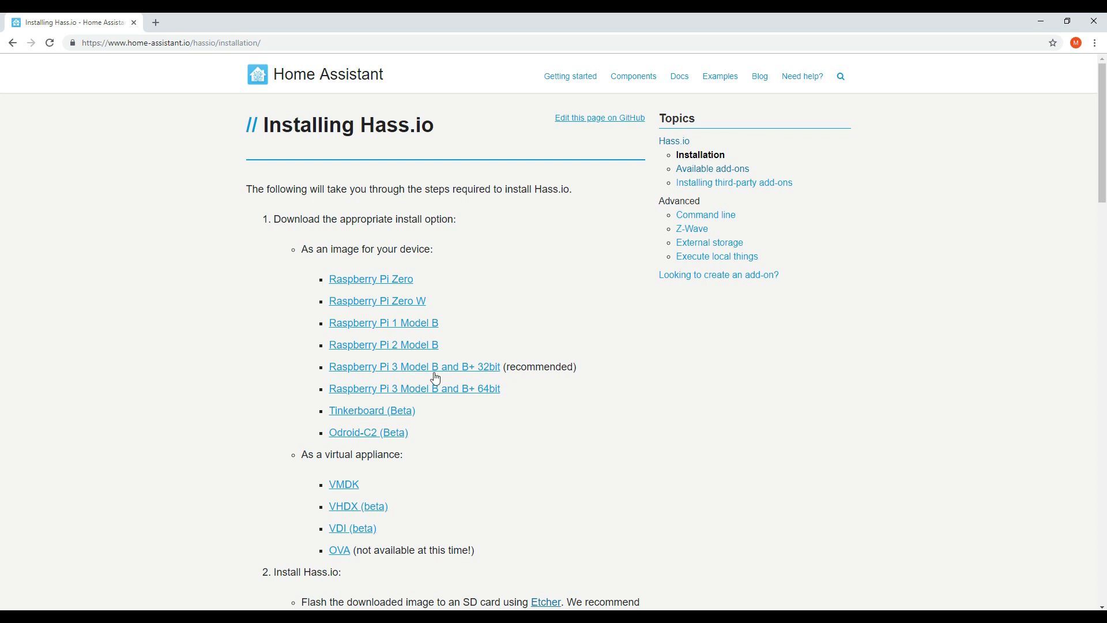
Download the Raspberry Pi 3 Model B and B+ 32bit image and open the Etcher site in a background tab
left_click(389, 373)
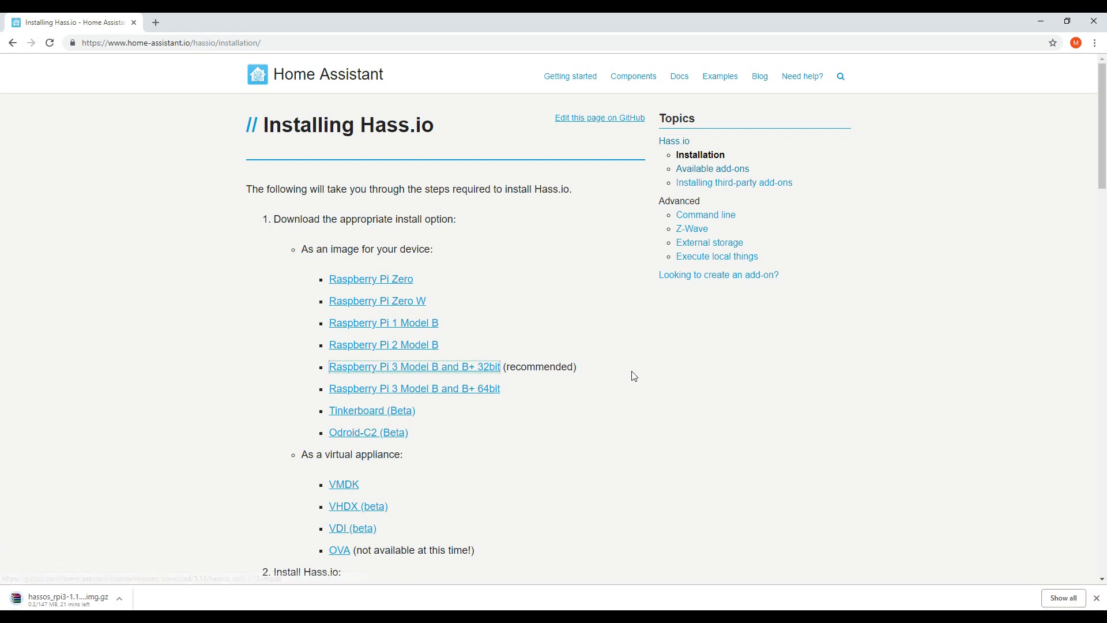
scroll(633, 376, "down", 3)
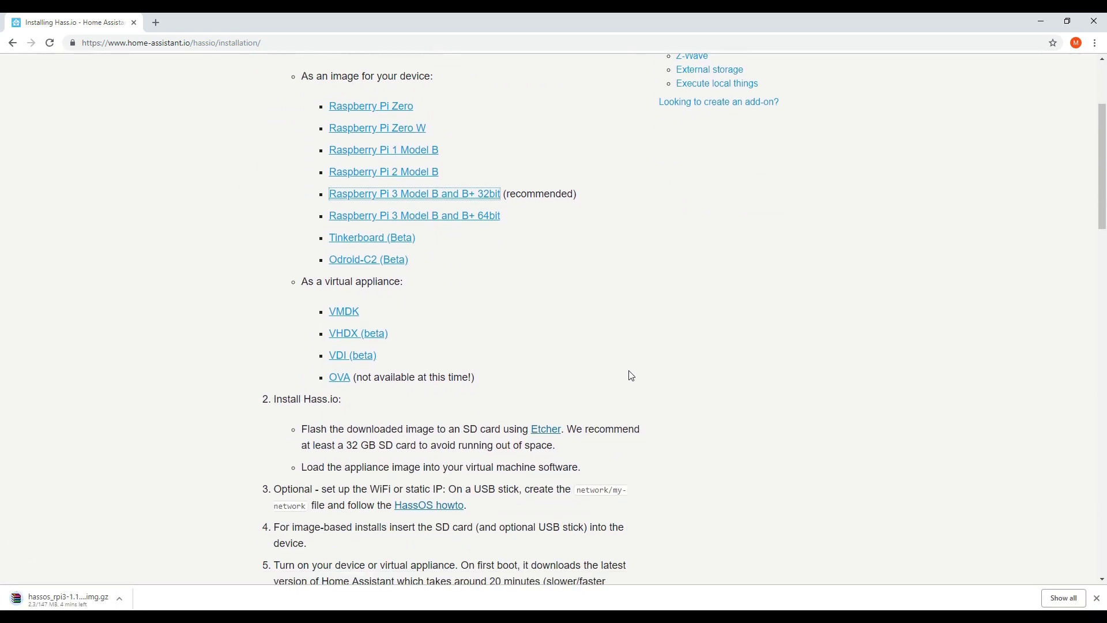
scroll(630, 376, "down", 1)
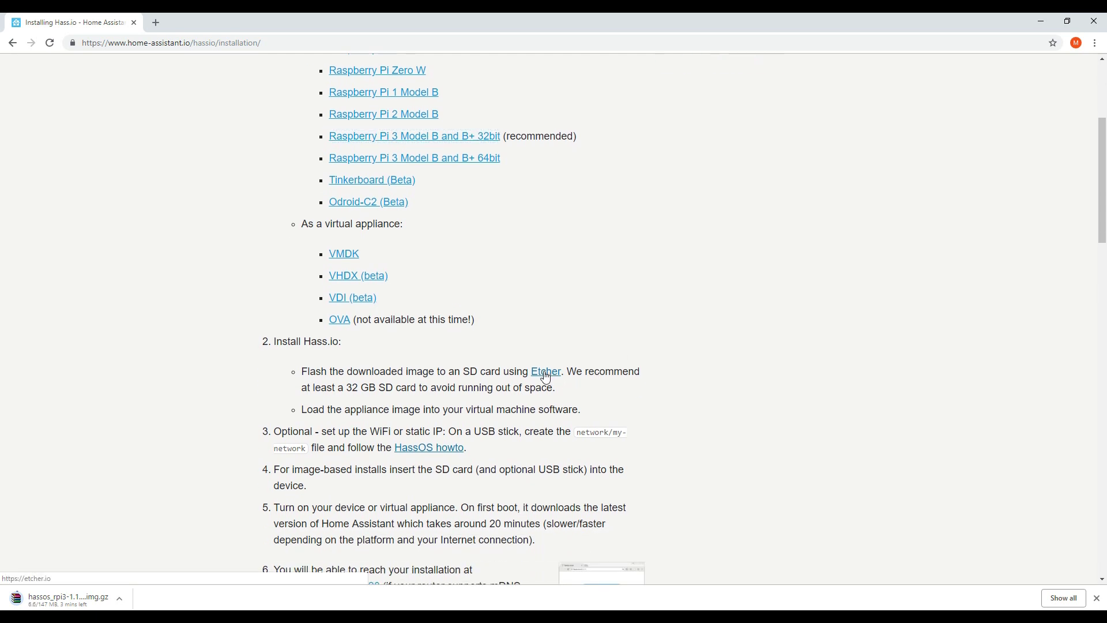
middle_click(545, 377)
scroll(545, 377, "down", 1)
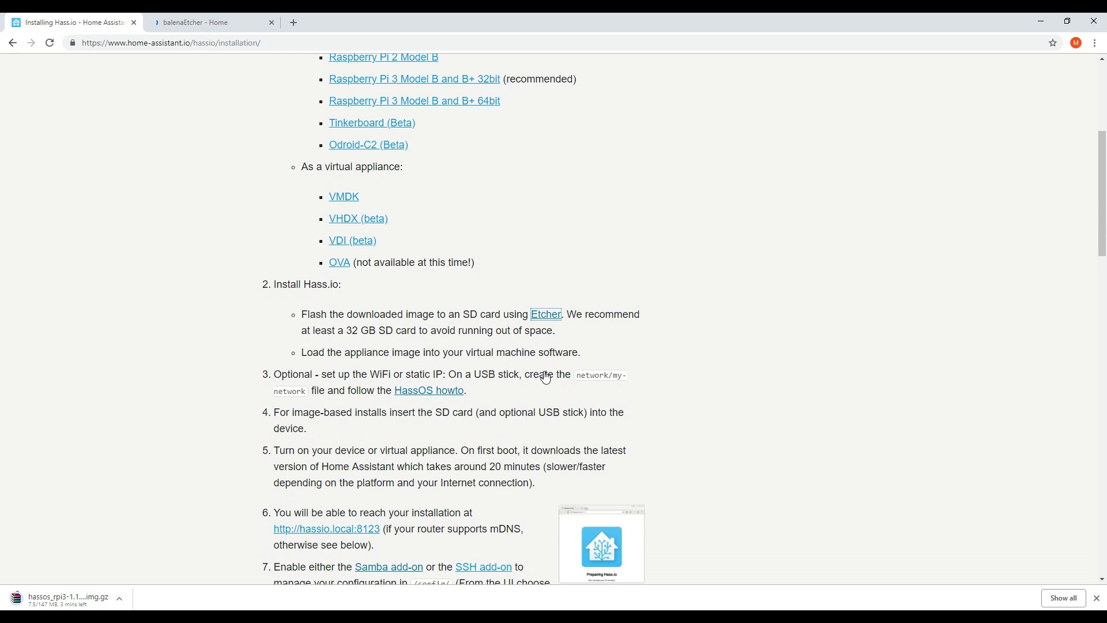
scroll(545, 377, "down", 1)
scroll(545, 377, "down", 1)
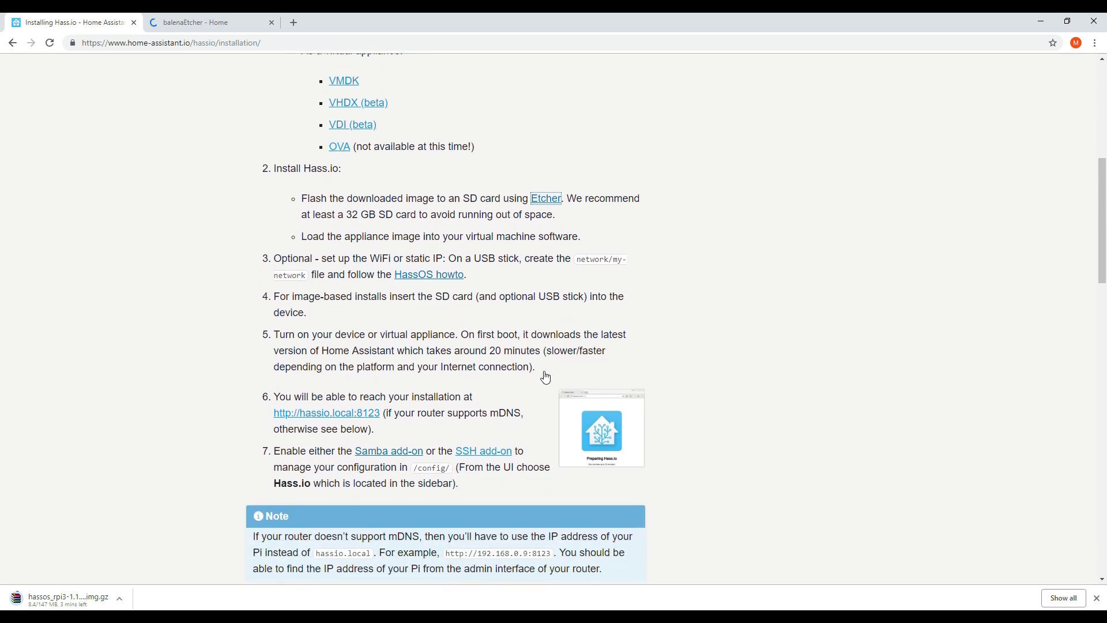
scroll(545, 377, "down", 1)
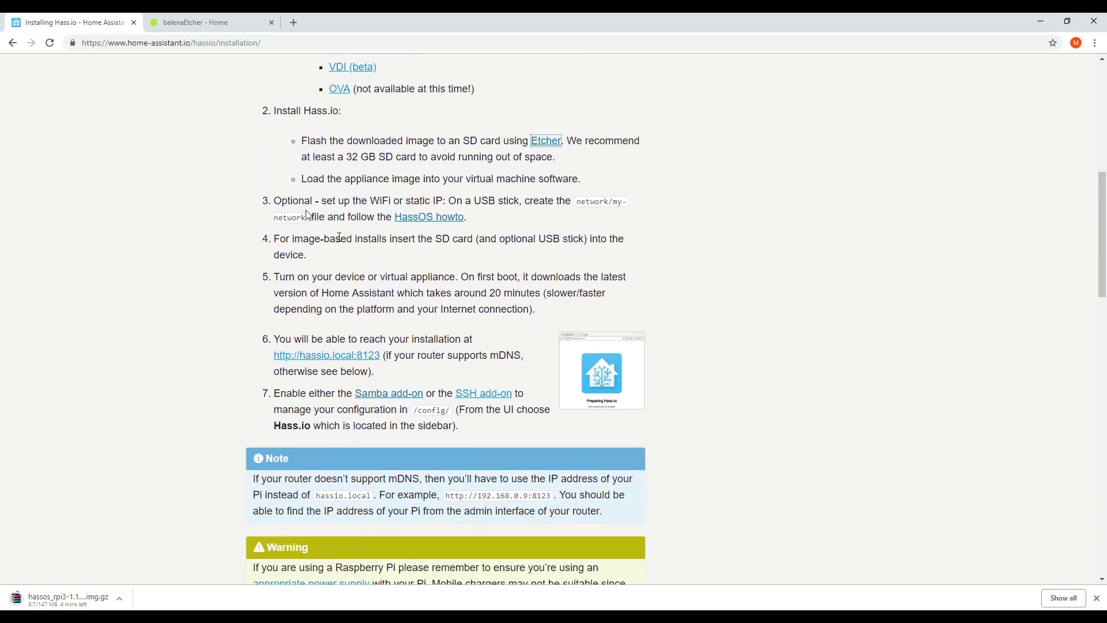
Run the downloaded balenaEtcher installer and accept its licence agreement
left_click(187, 24)
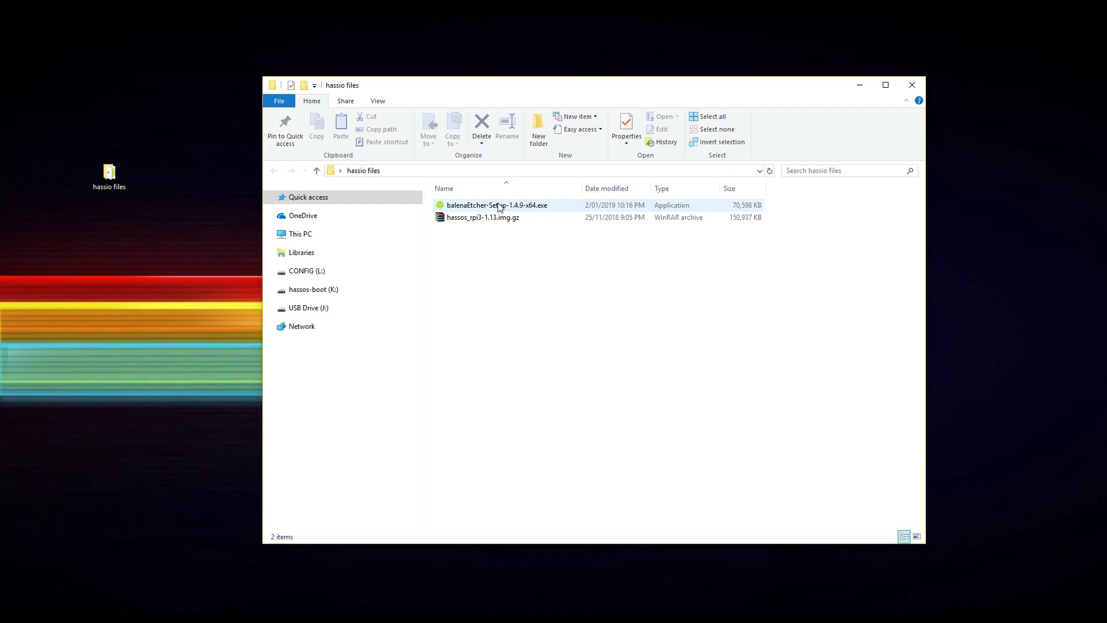
double_click(497, 205)
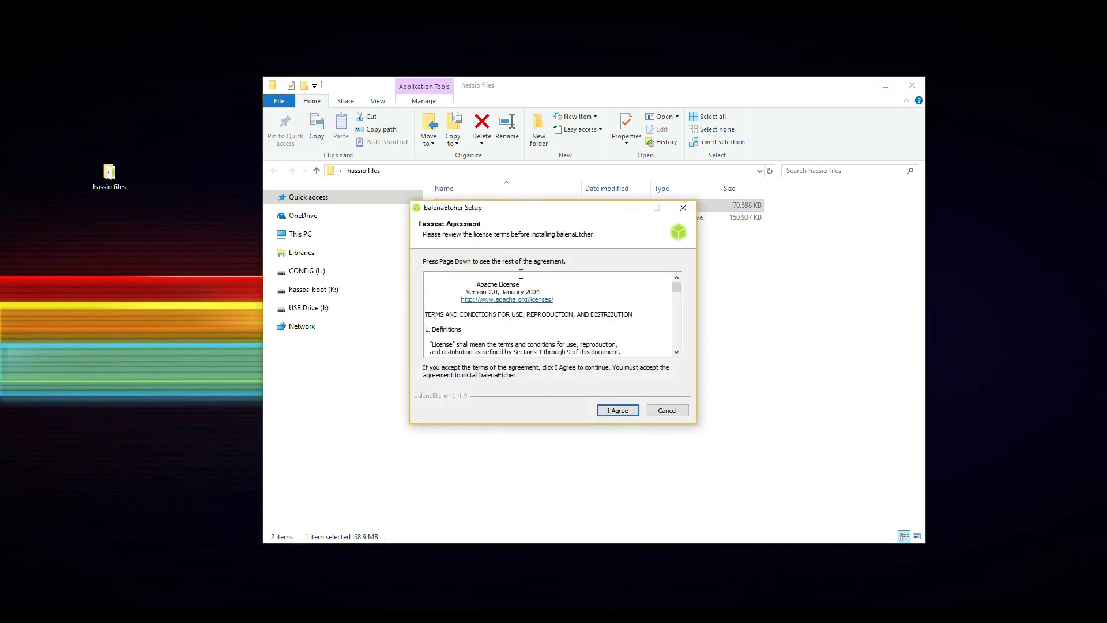
left_click(615, 412)
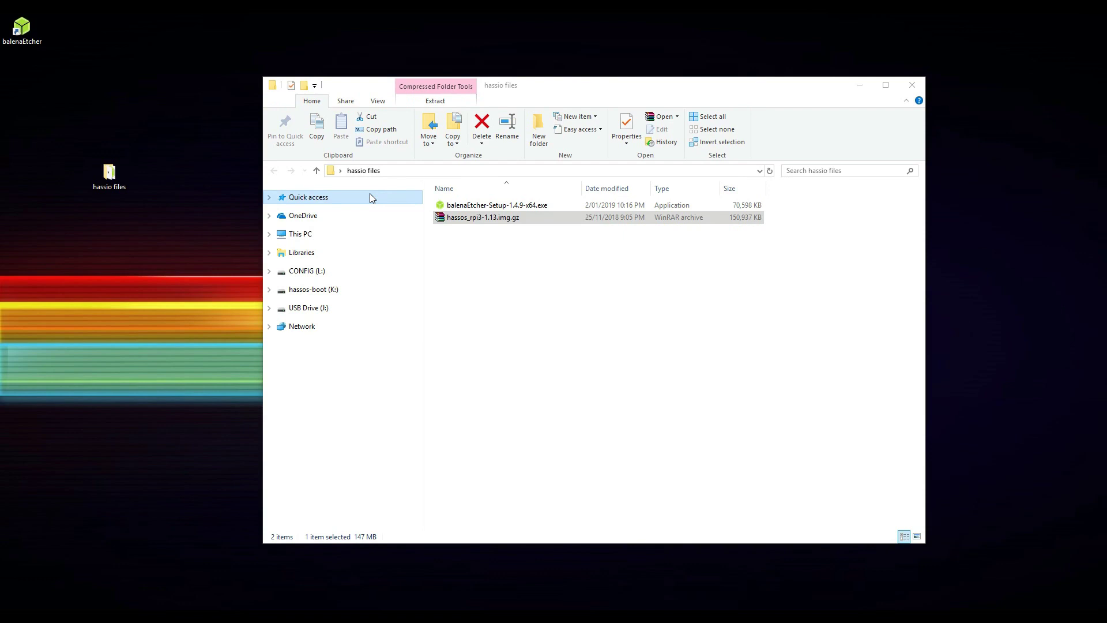
Launch balenaEtcher, select the Generic SD/MMC card as target, and flash the hassos_rpi3-1.13.img.gz image
double_click(16, 31)
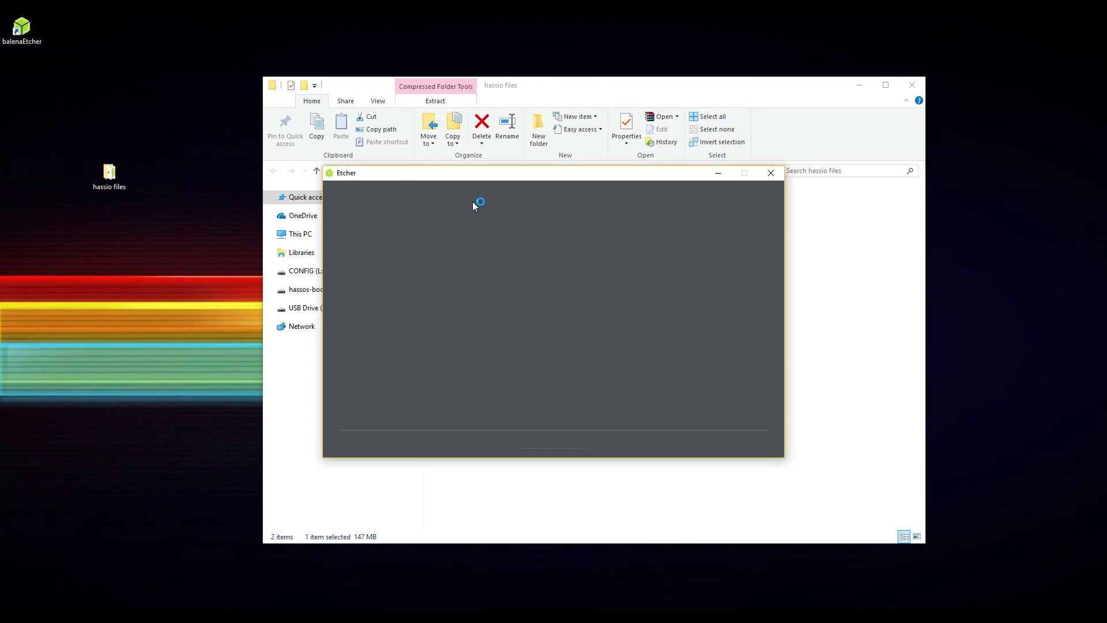
left_click_drag(468, 187, 410, 350)
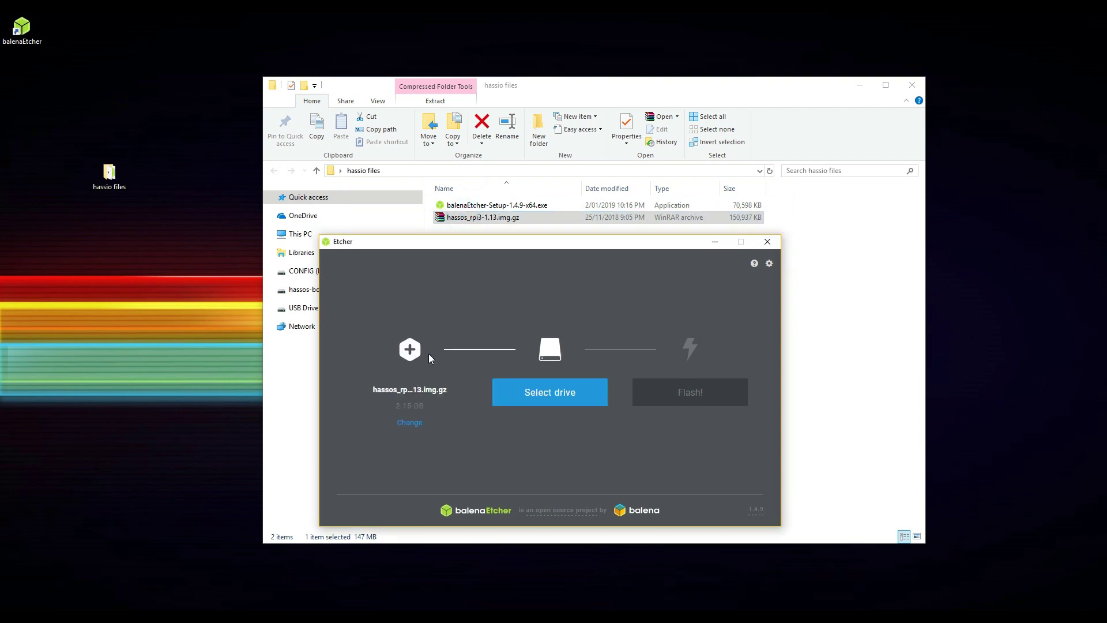
left_click(536, 395)
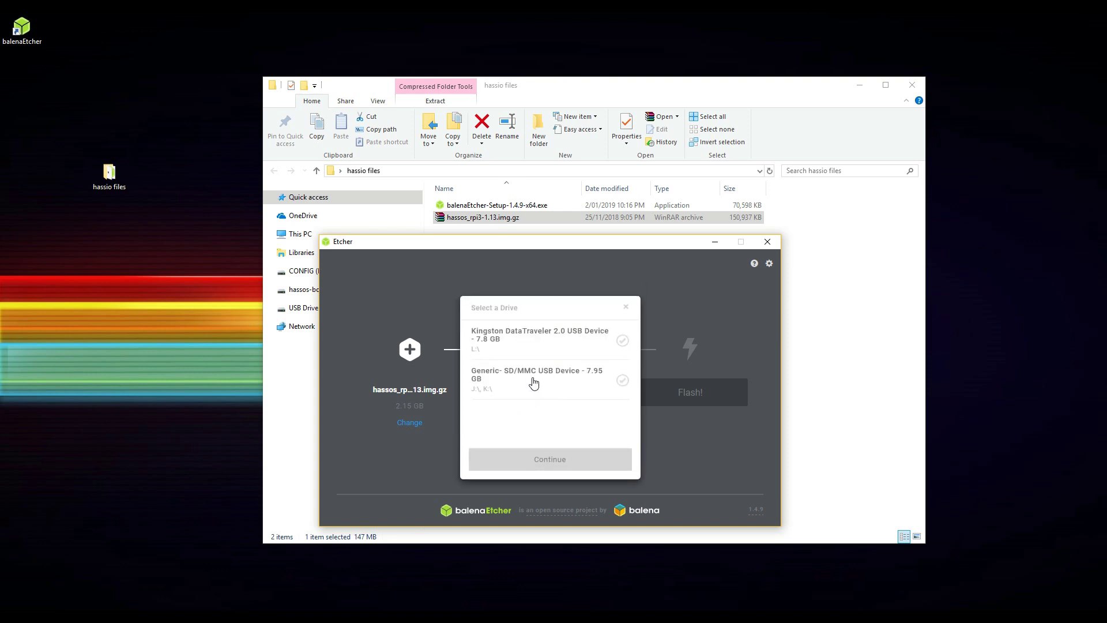
left_click(540, 379)
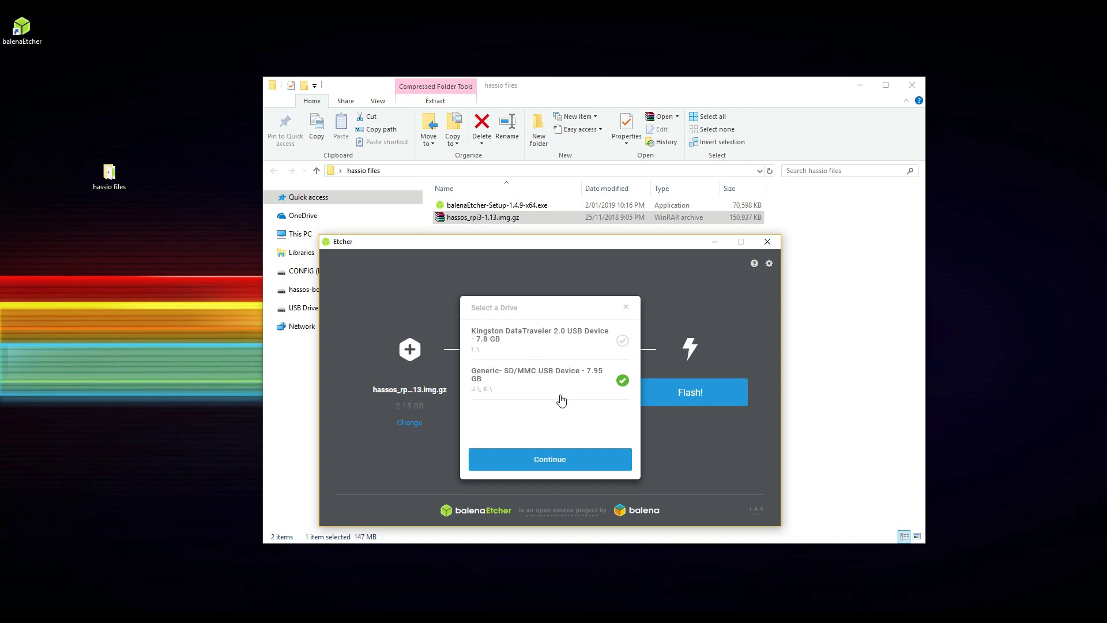
left_click(556, 462)
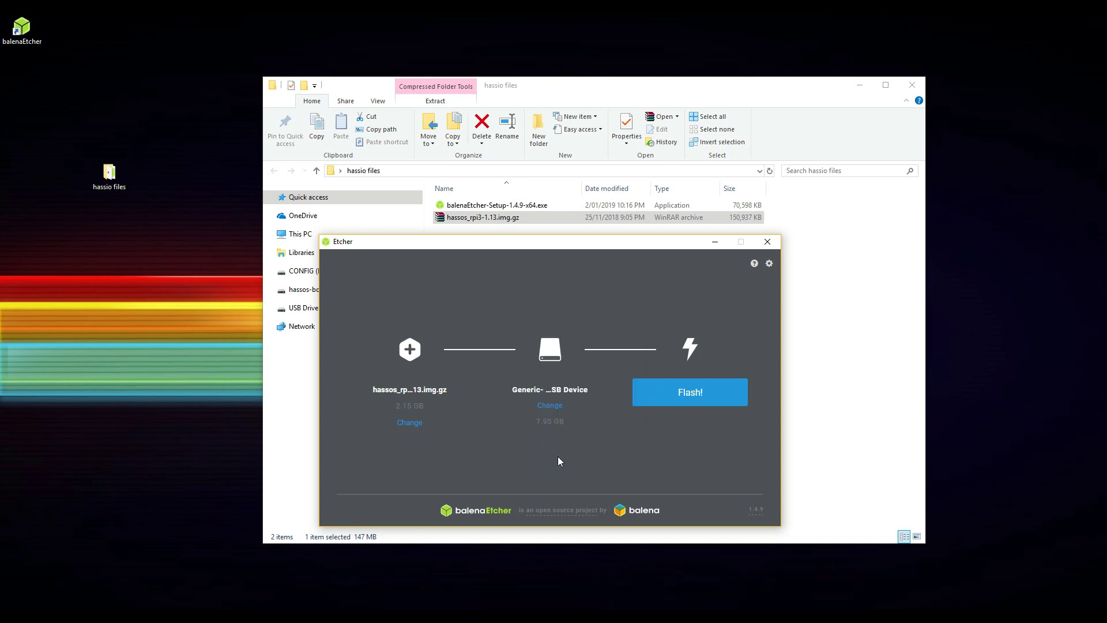
left_click(686, 394)
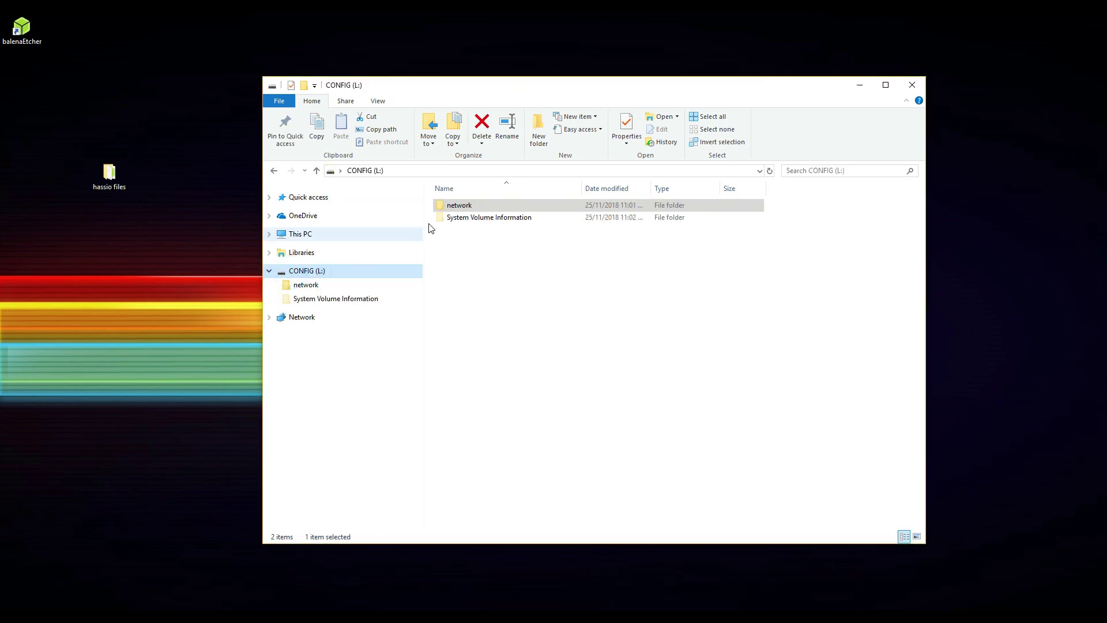
Open the network folder on CONFIG (L:) and bring up the hassos-wifi file's context menu
left_click(460, 206)
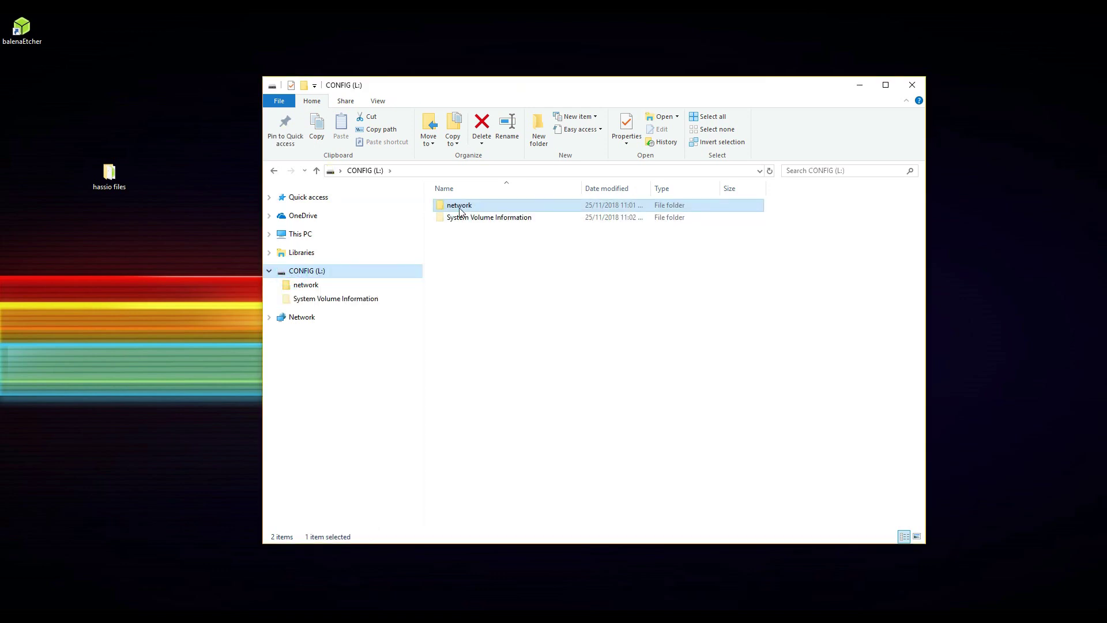
double_click(459, 207)
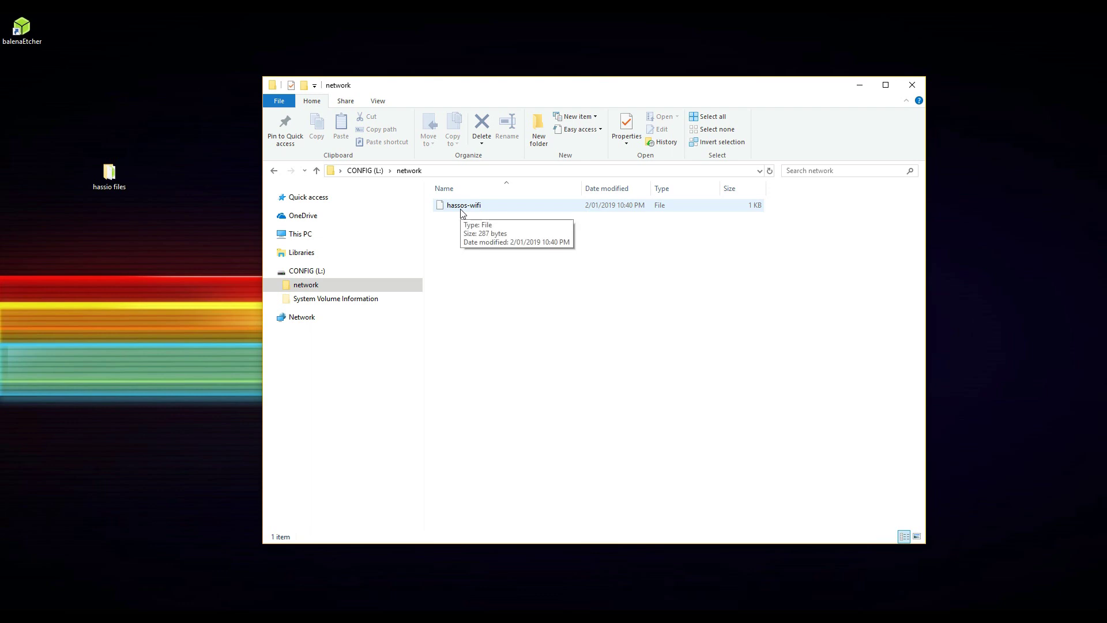
left_click(461, 209)
right_click(462, 210)
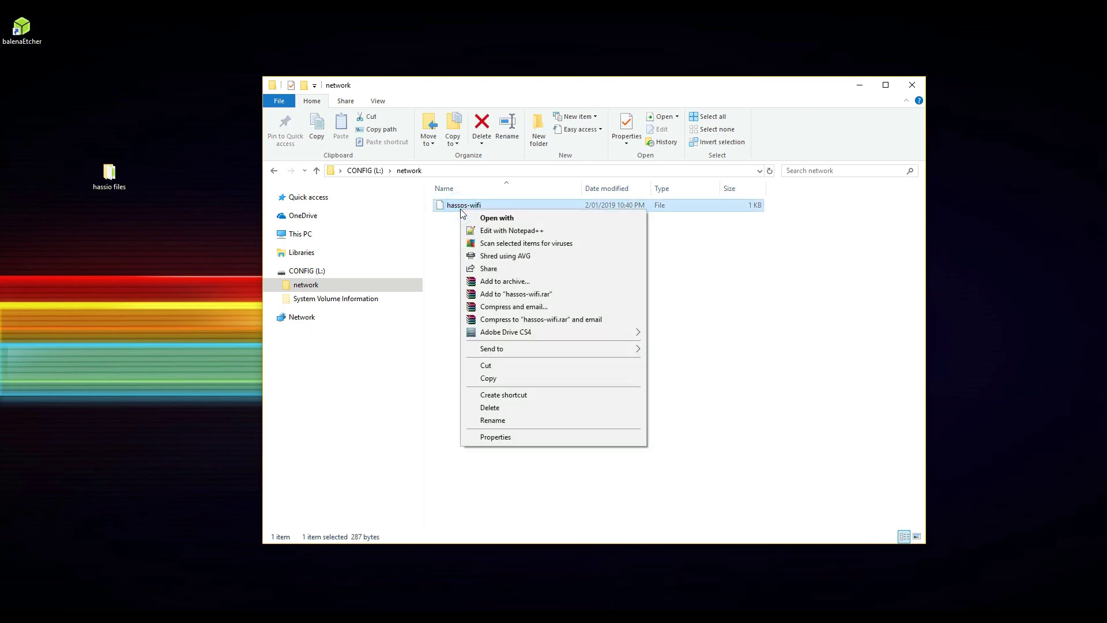
Open hassos-wifi in Notepad++ and highlight its SSID, password placeholder, 192.168.1.190 address and DNS servers
left_click(513, 233)
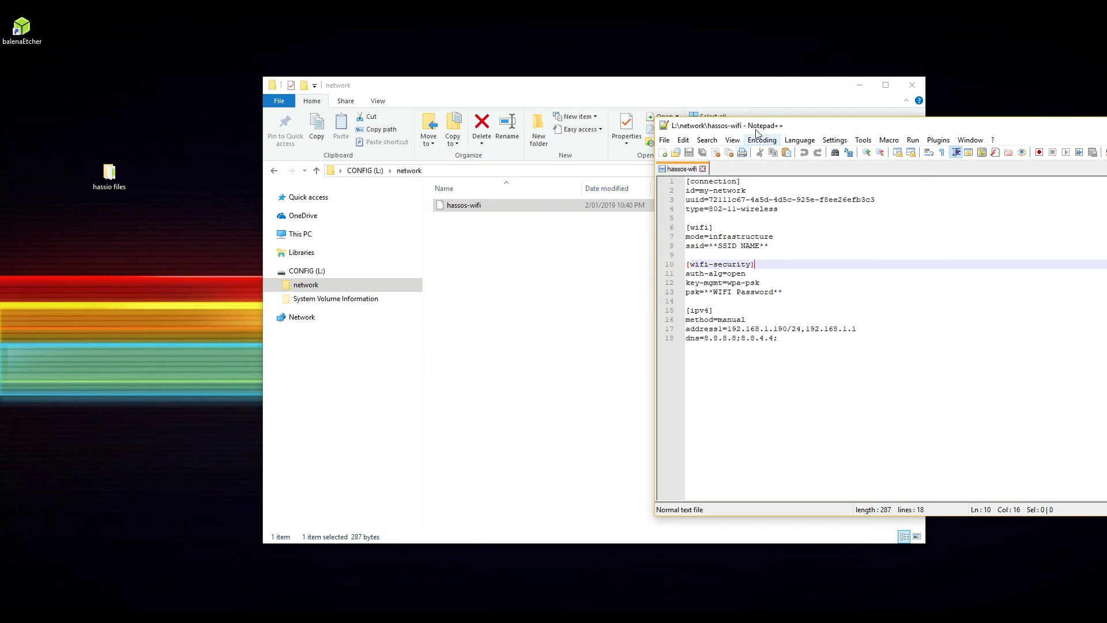
left_click_drag(757, 132, 531, 124)
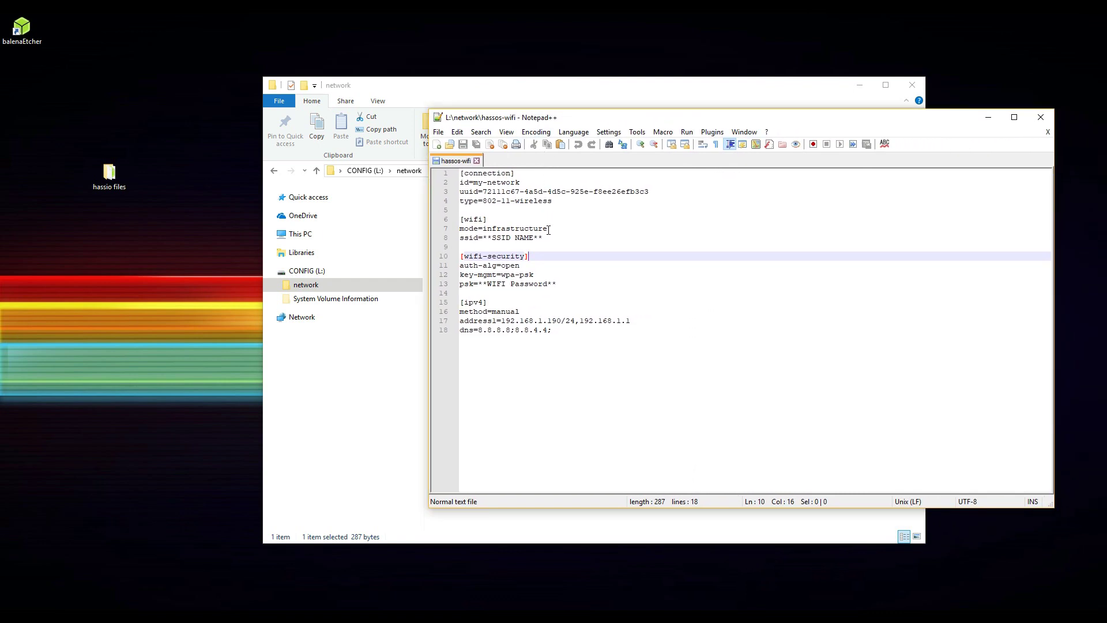
left_click_drag(484, 238, 542, 239)
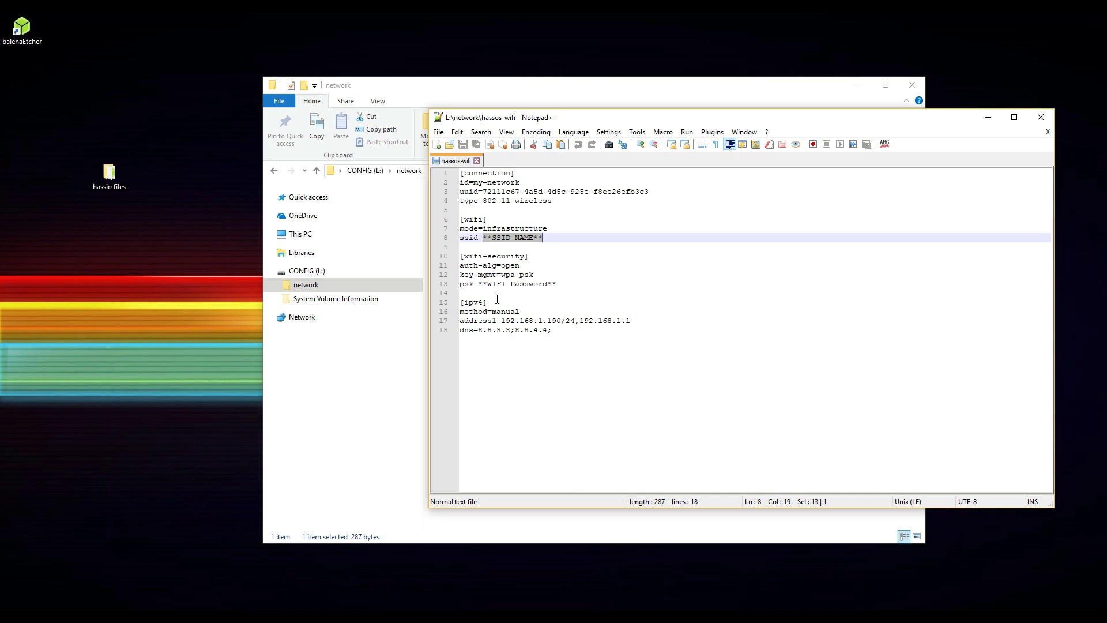
left_click_drag(478, 284, 559, 283)
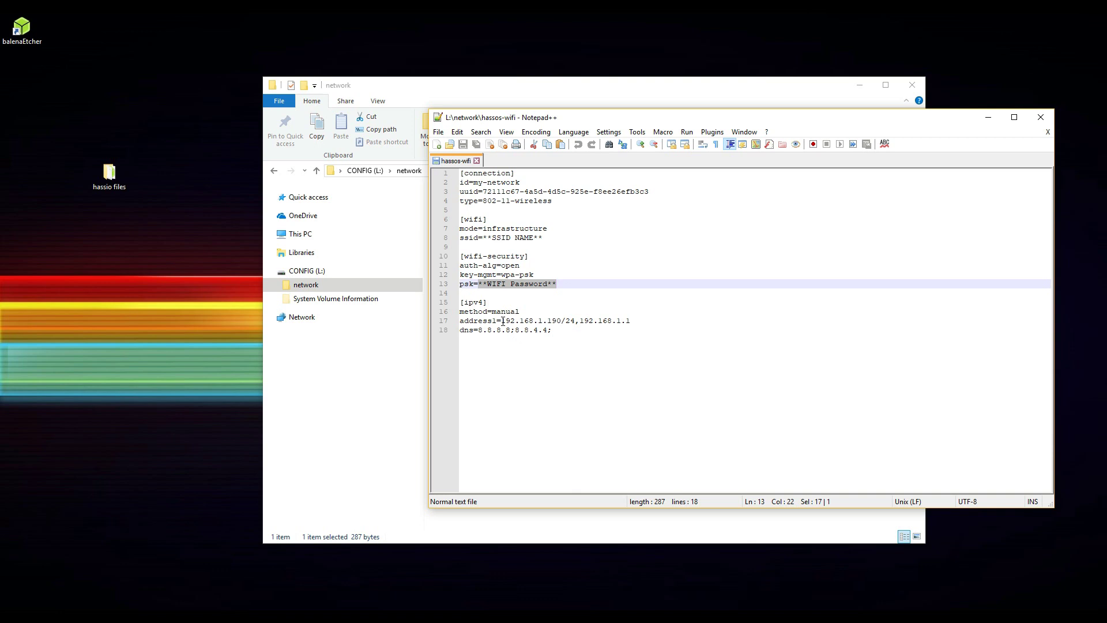
left_click_drag(503, 321, 635, 322)
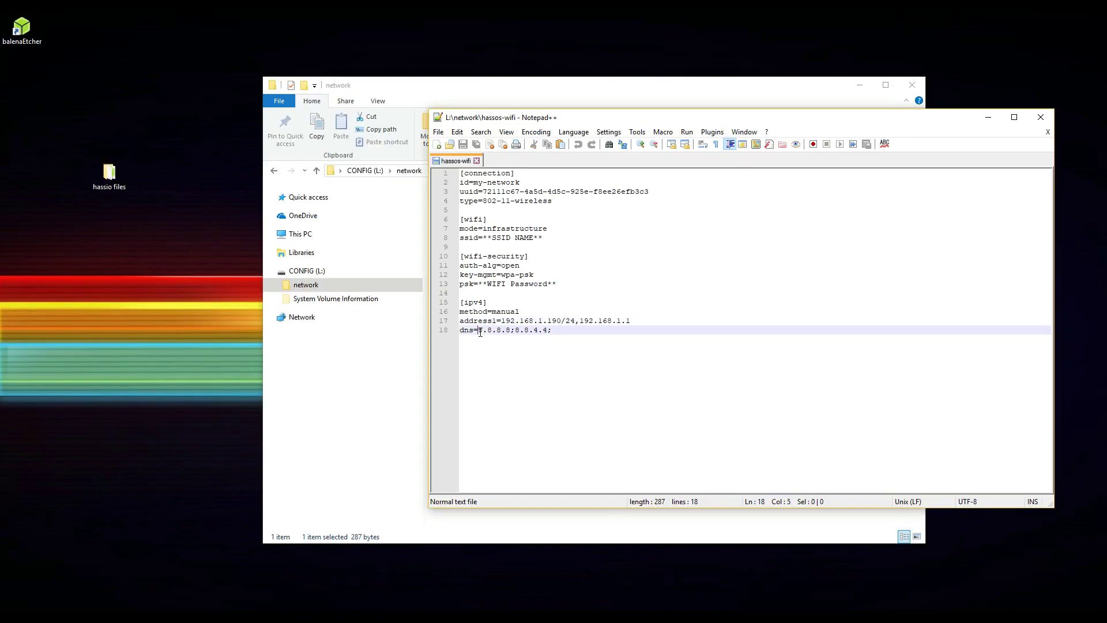
left_click_drag(478, 331, 607, 340)
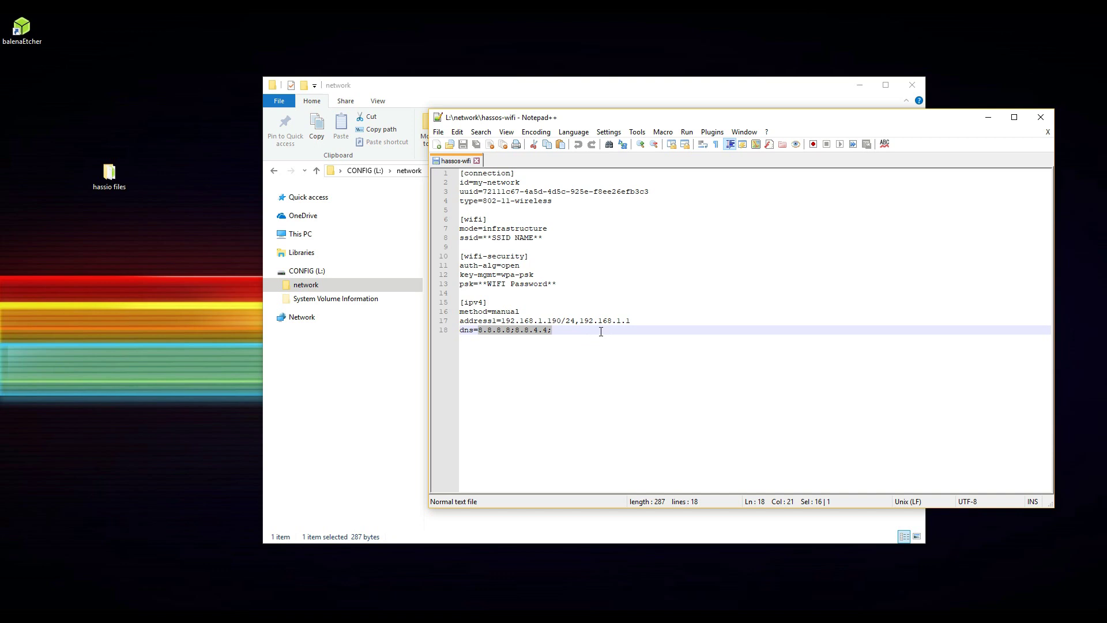
left_click(601, 326)
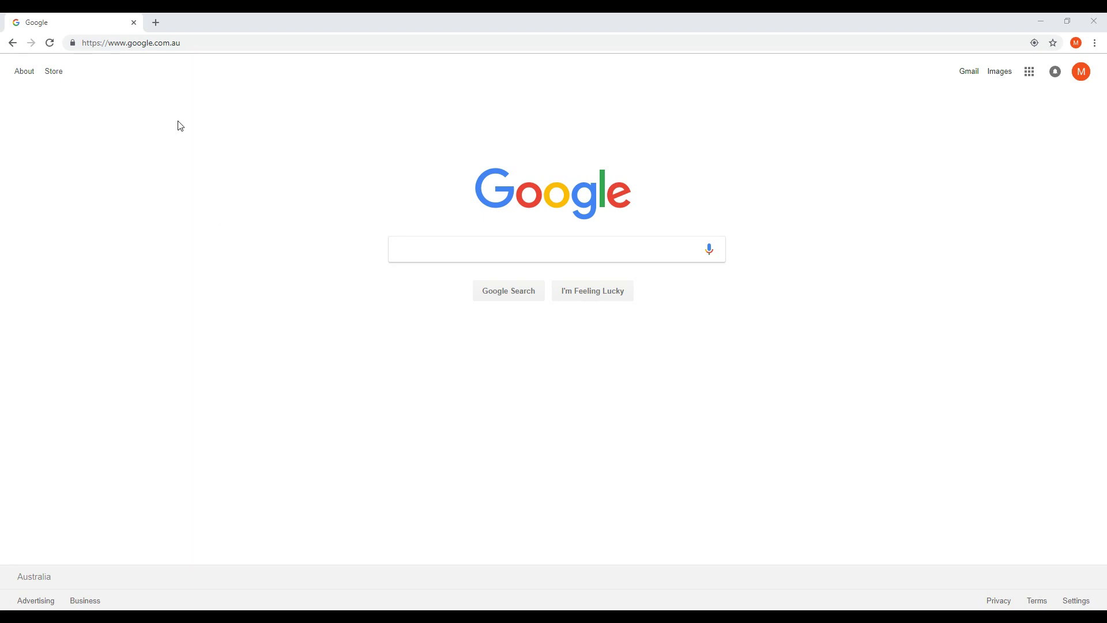
left_click(165, 44)
left_click_drag(183, 42, 70, 44)
type("http://192.168.1.190:8123")
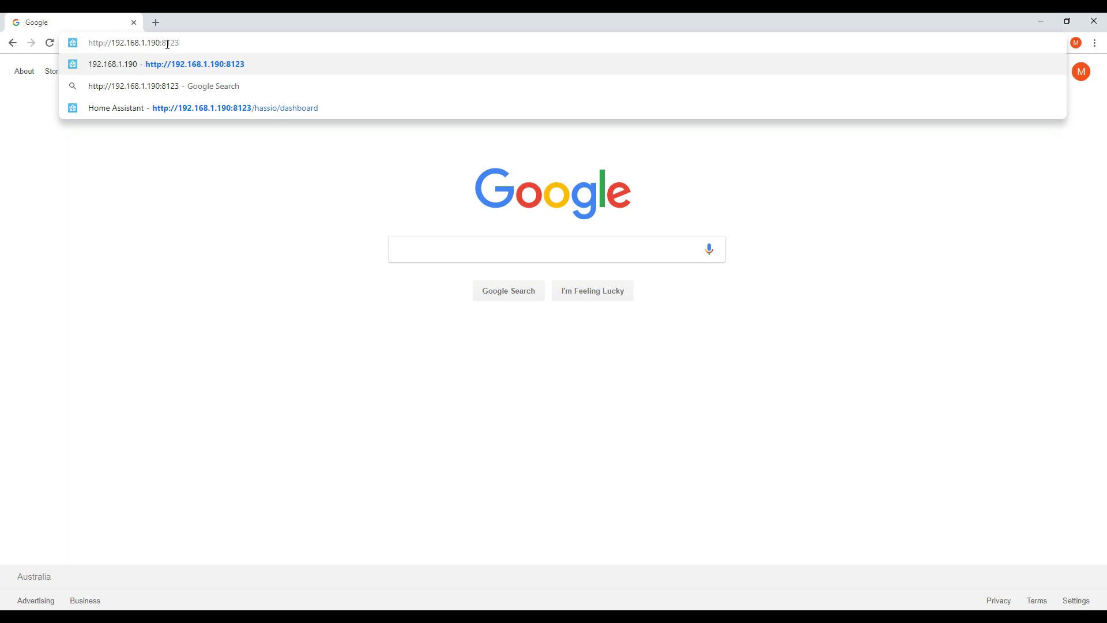
left_click_drag(162, 45, 198, 43)
left_click(199, 44)
key("Return")
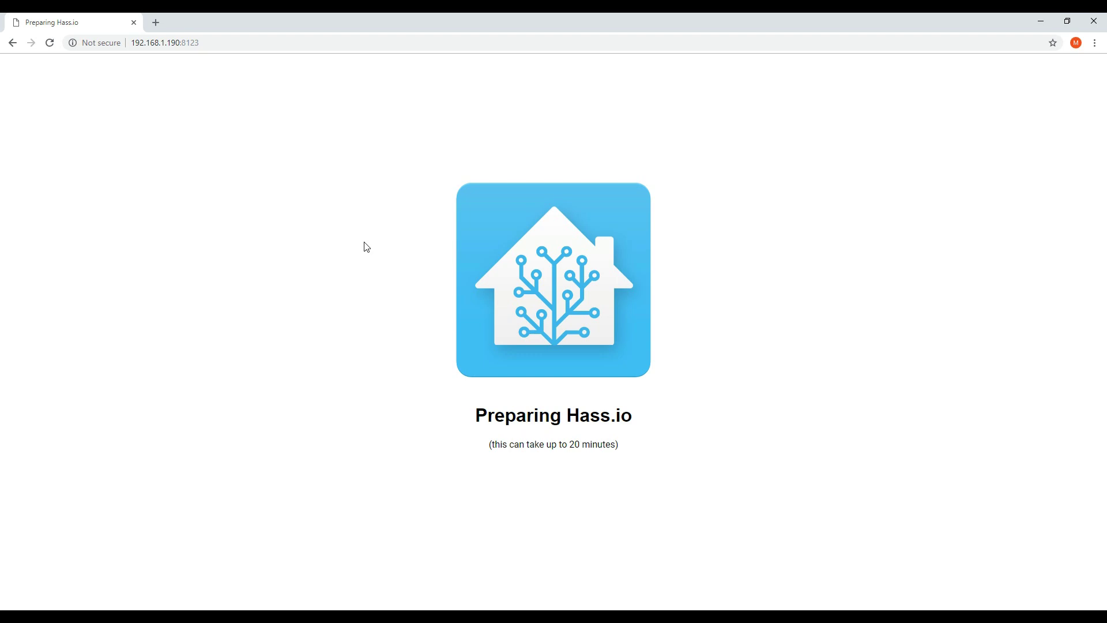
left_click(141, 45)
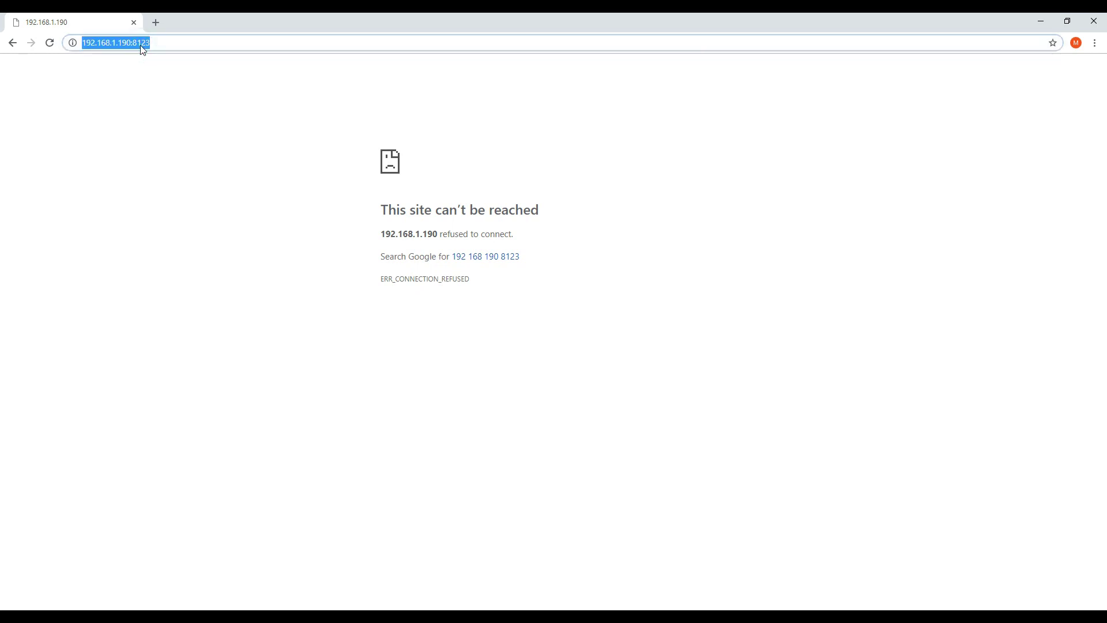
Reload the page and create a user account named 'Hass' with username 'hassio' and a password
key("Return")
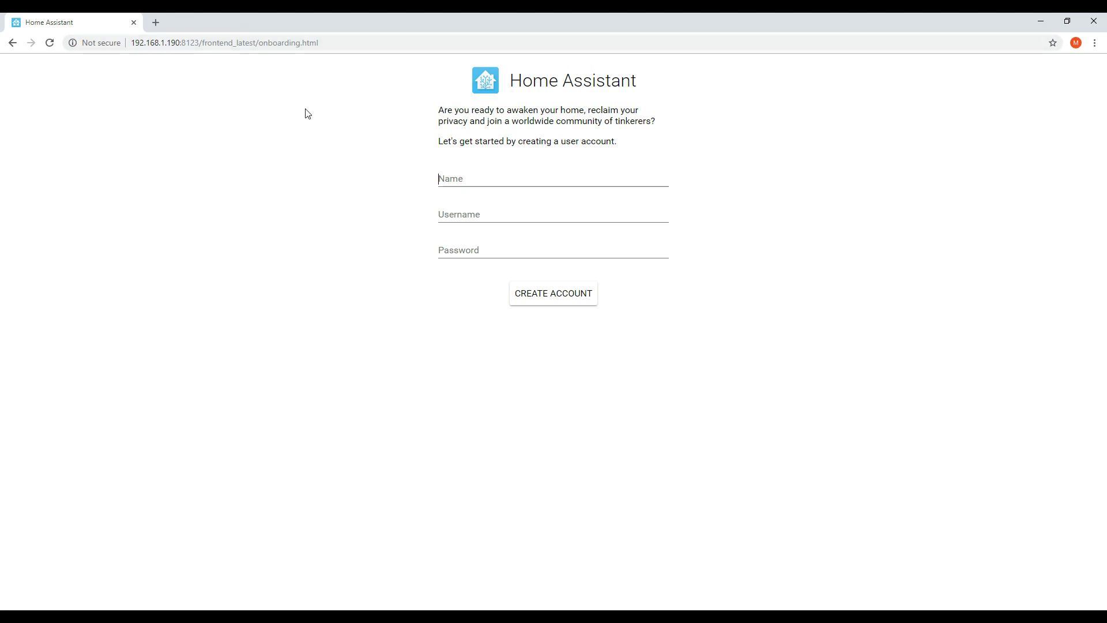
left_click(459, 180)
type("Hass")
key("Tab")
type("hassio")
key("Tab")
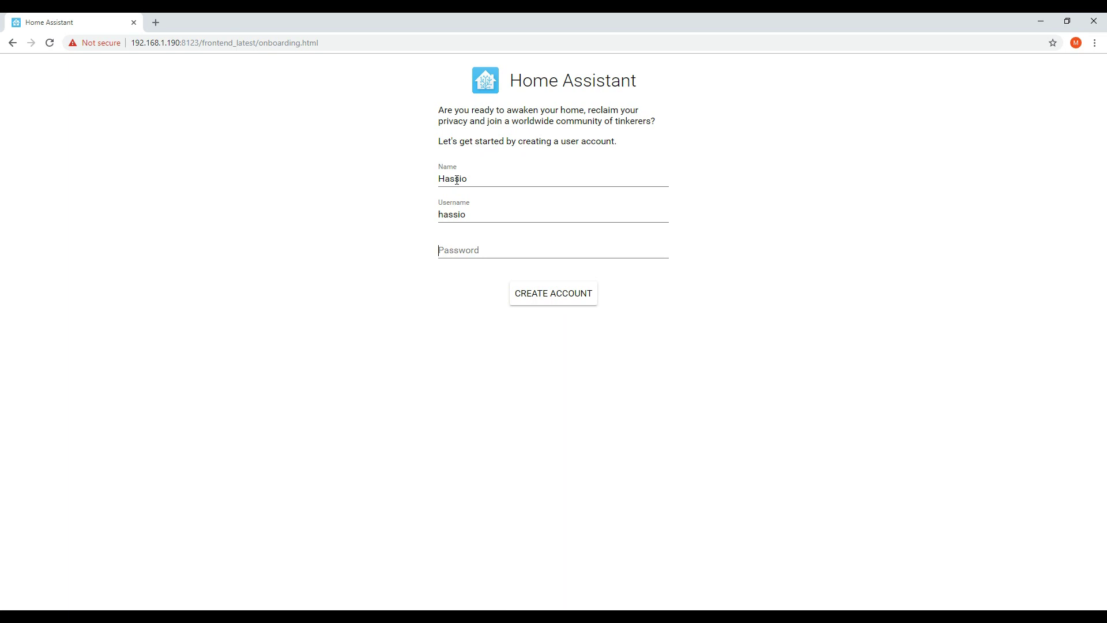
type("ha")
left_click(554, 294)
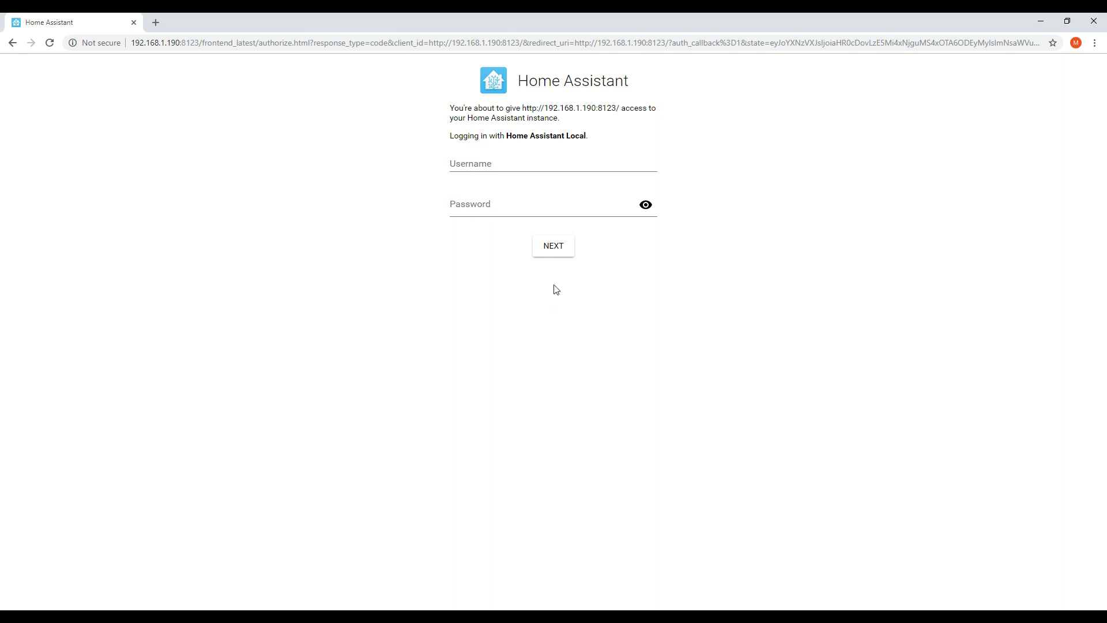
Log in to Home Assistant as 'hassio' with the account password
left_click(497, 162)
type("hassio")
key("Tab")
type("*****")
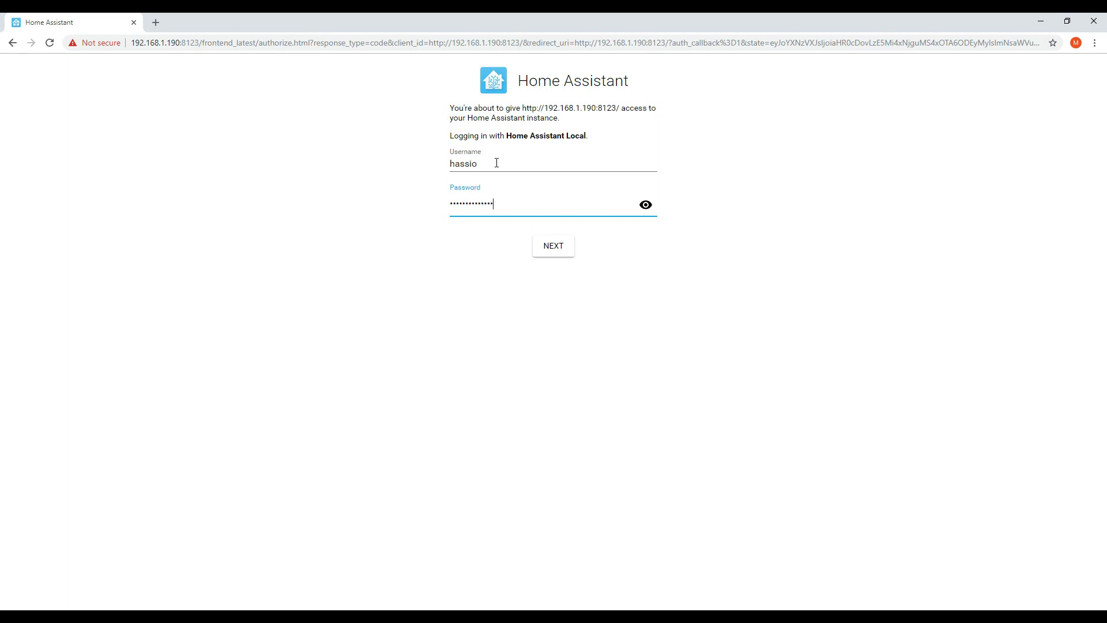
left_click(549, 249)
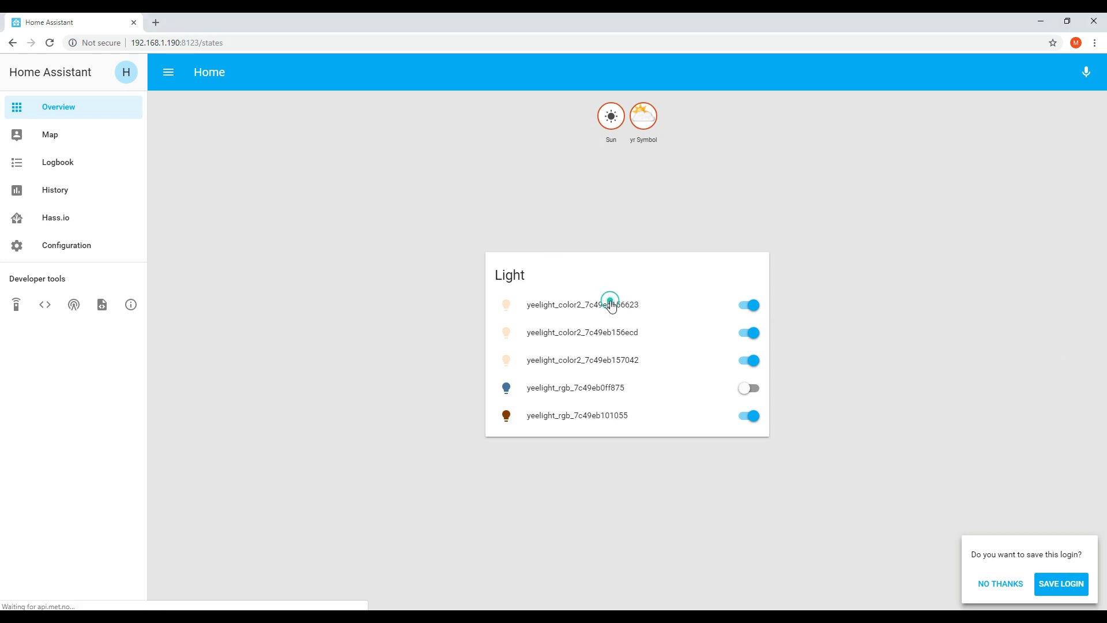
Glance at the first light's details, then pick the yeelight_color2_7c49eb156623 light in Configuration > Customization
left_click(612, 305)
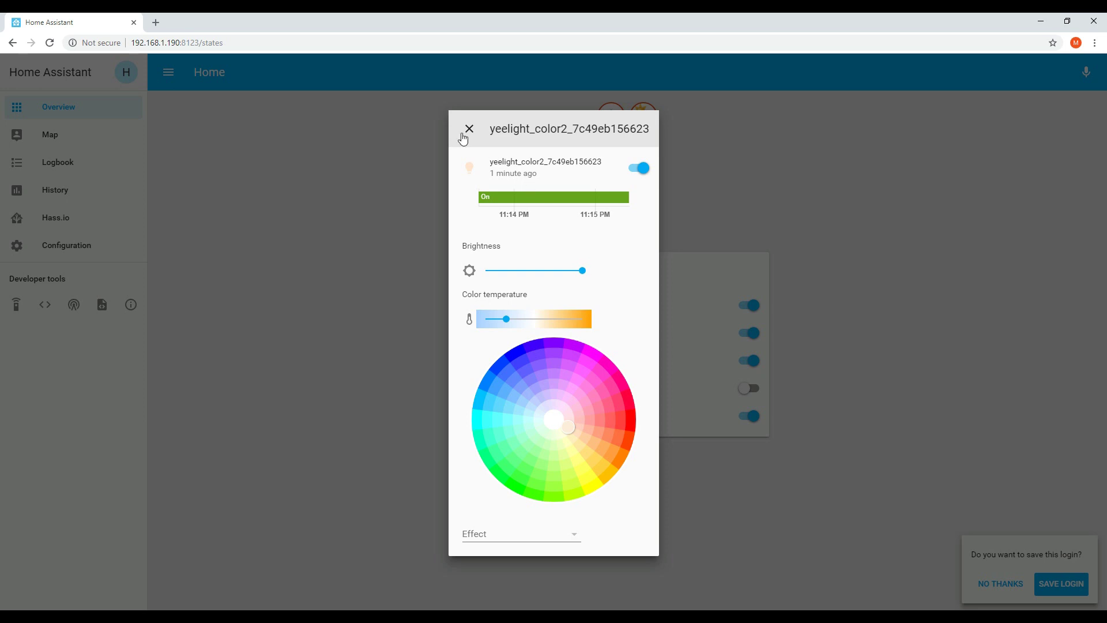
left_click(465, 130)
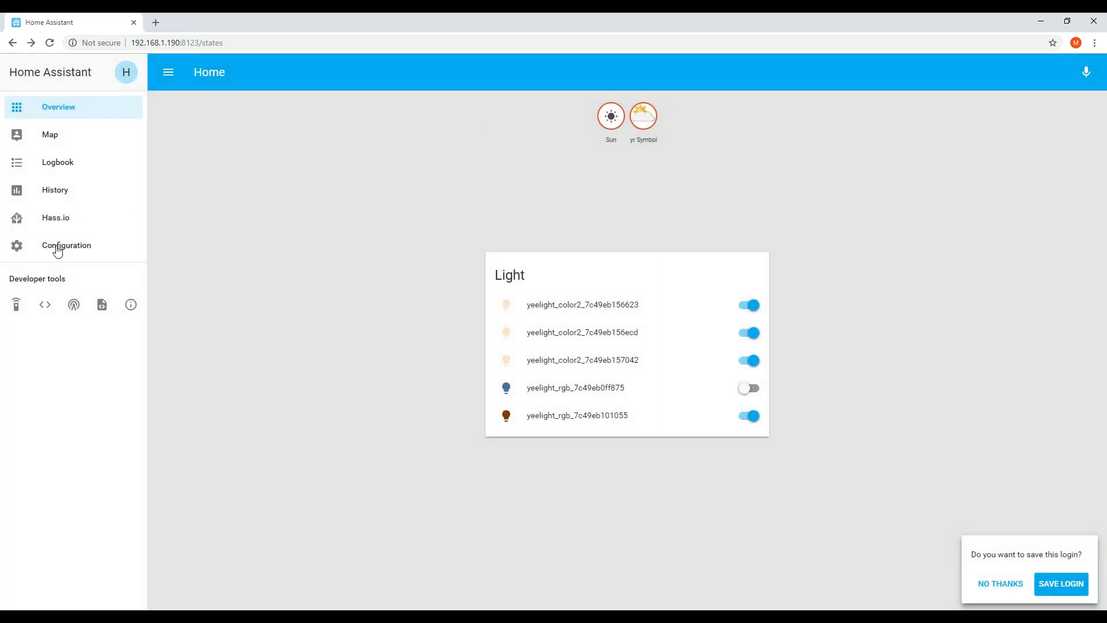
left_click(57, 253)
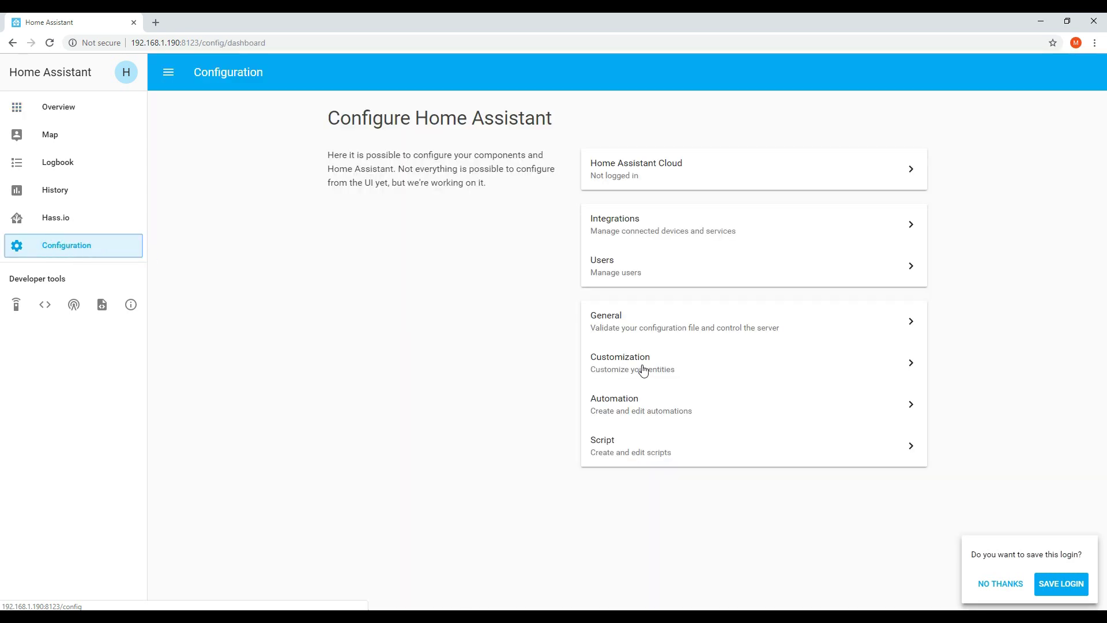
left_click(643, 371)
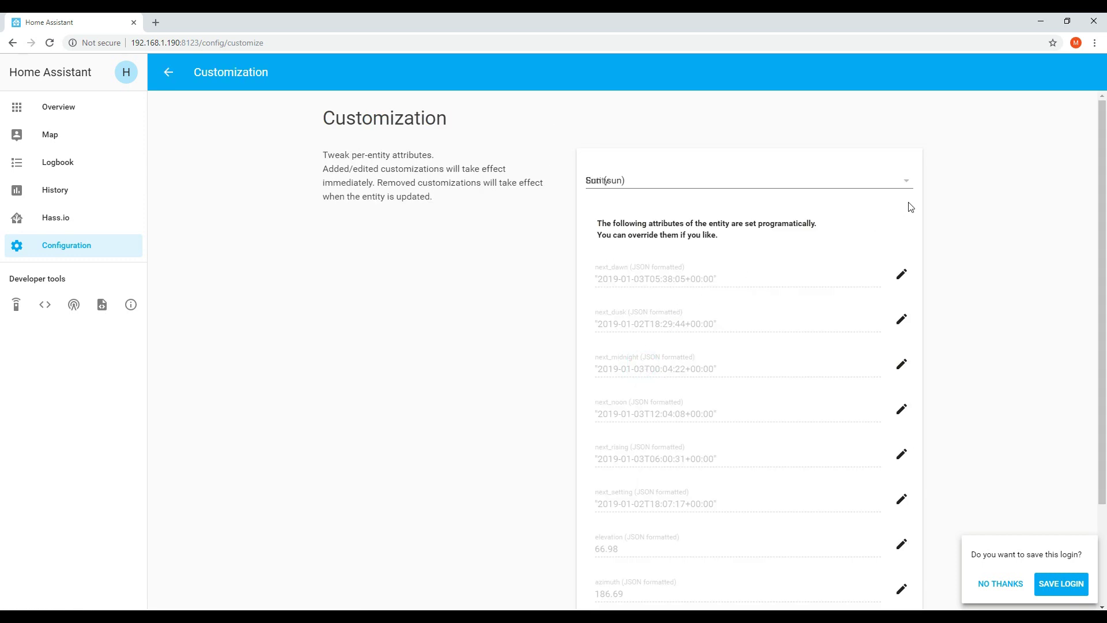
left_click(904, 181)
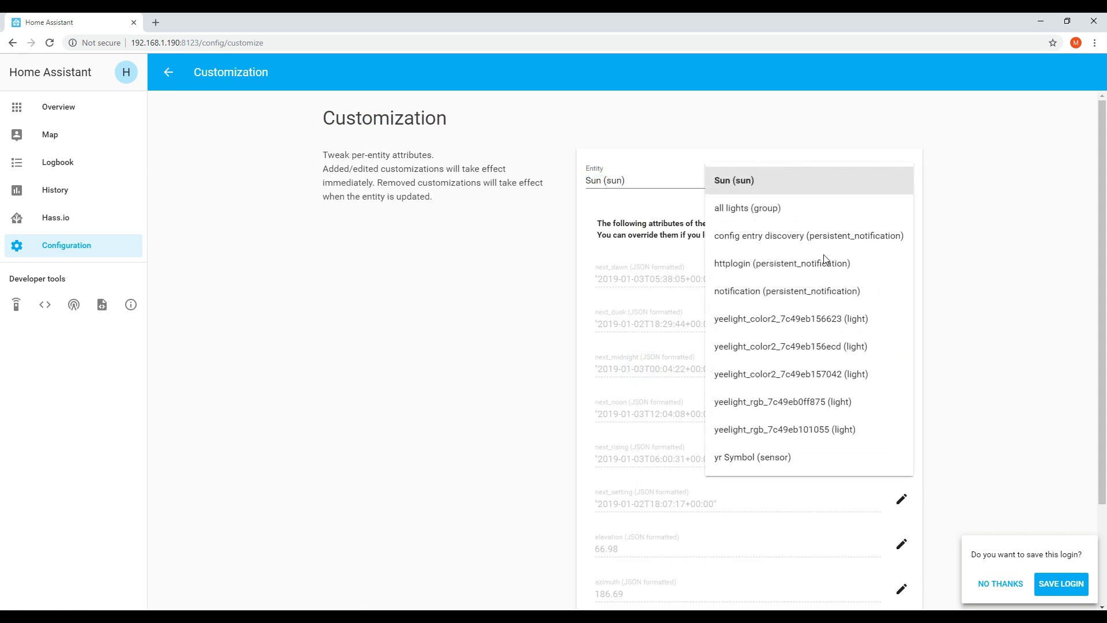
left_click(781, 320)
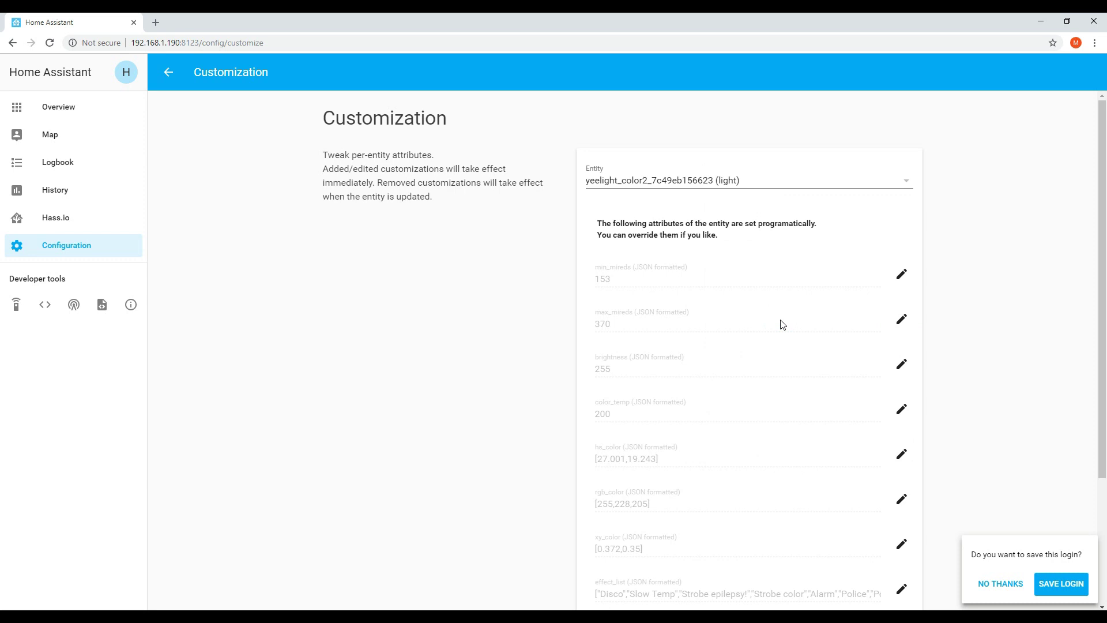
Change the light's Name attribute to Hallway, save it, and check it on the Home overview
scroll(774, 364, "down", 3)
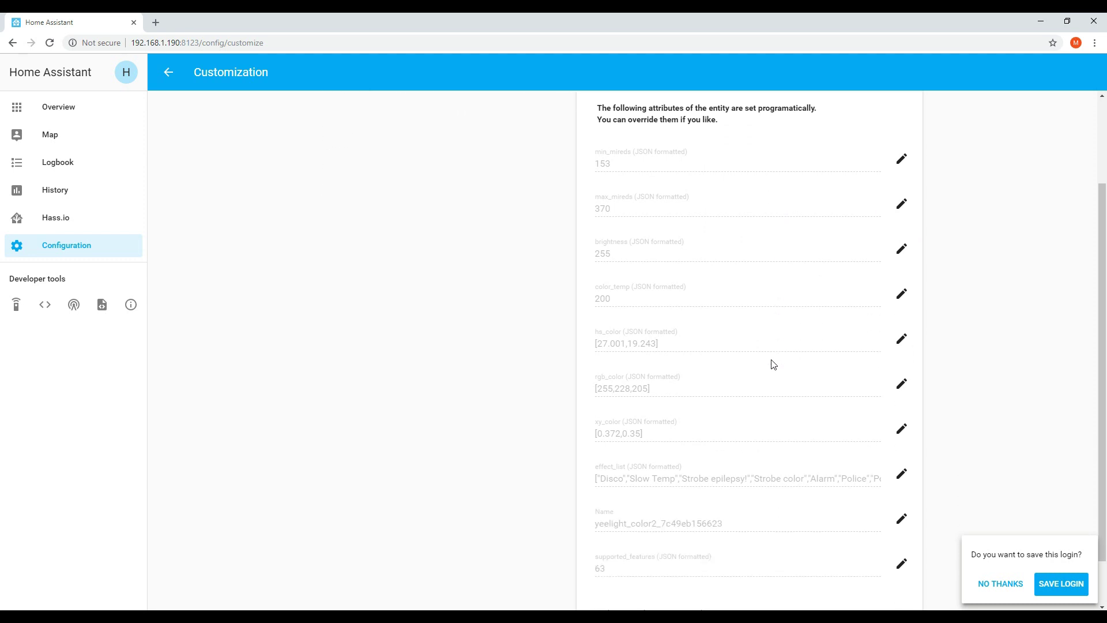
left_click(897, 462)
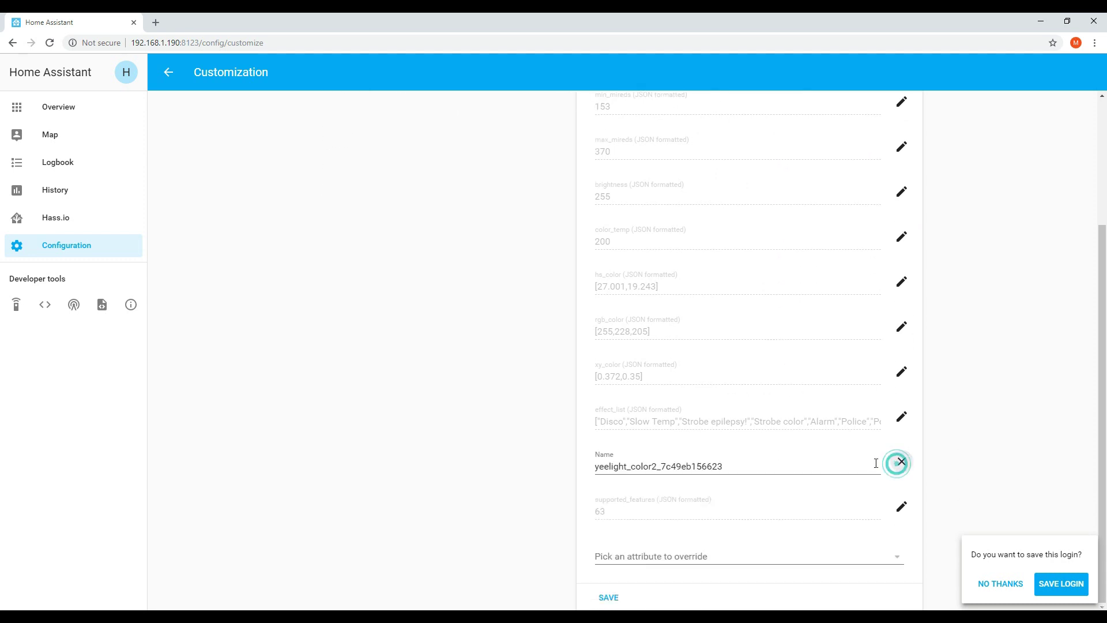
left_click_drag(748, 470, 552, 462)
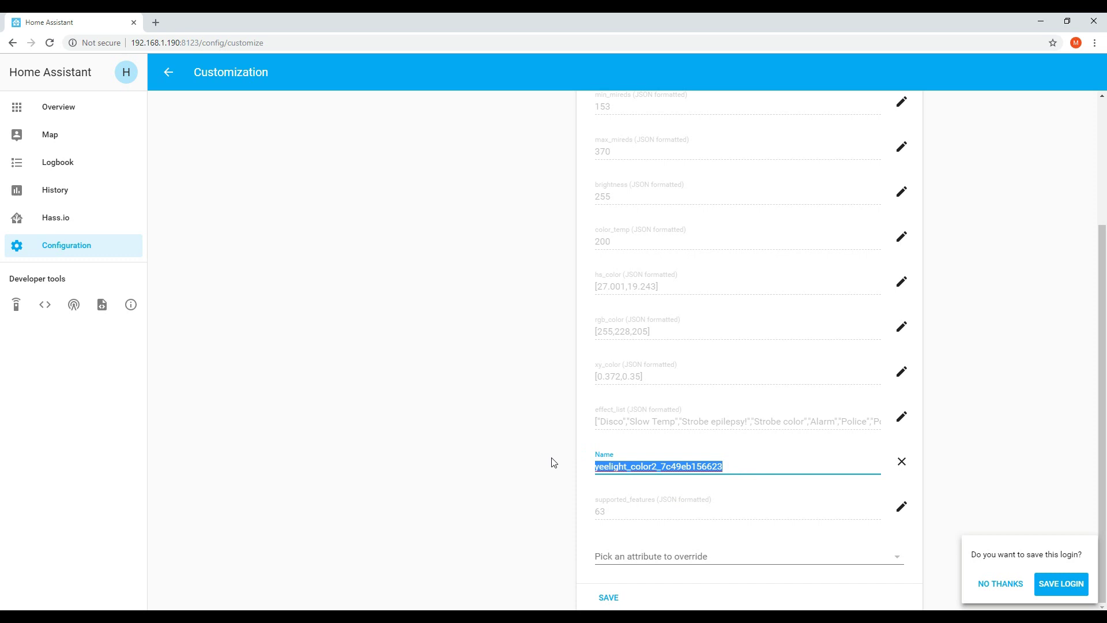
type("Hallway")
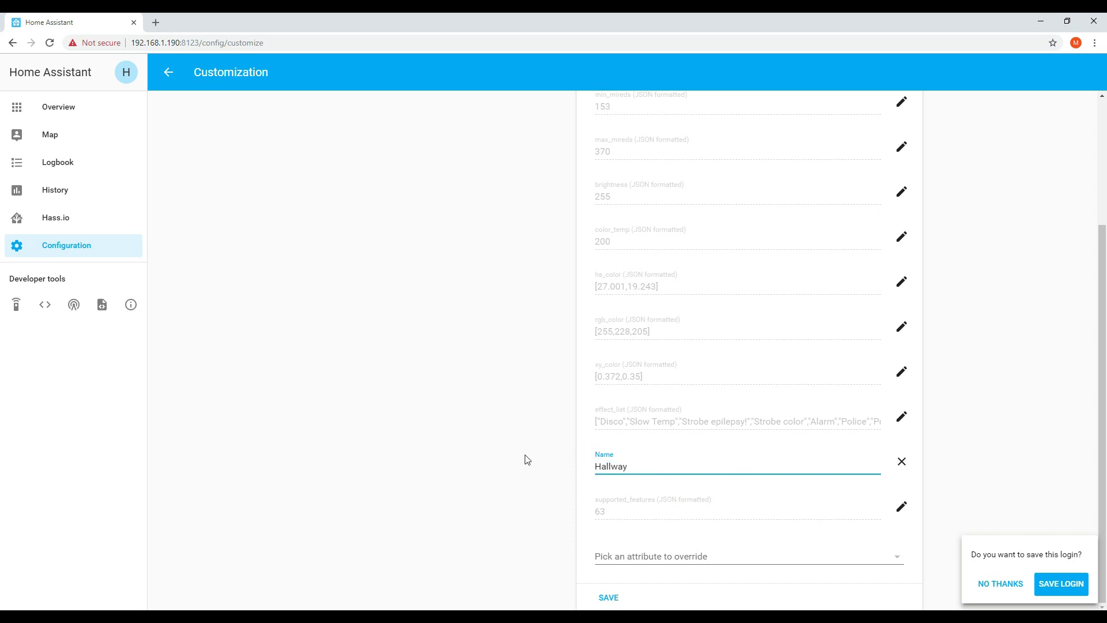
left_click(525, 456)
left_click(608, 598)
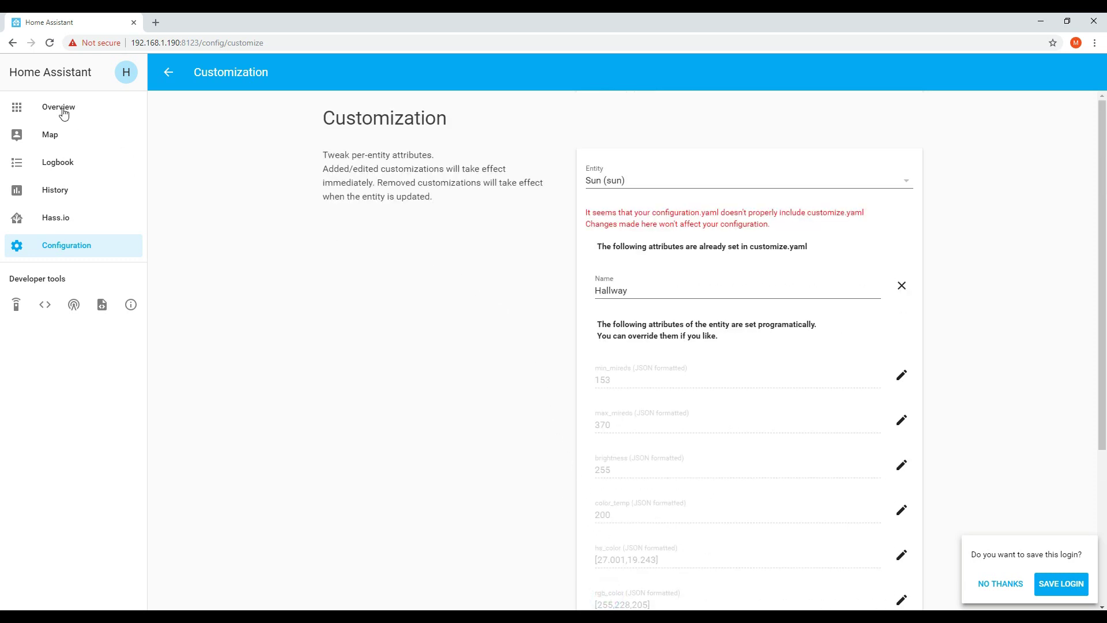
left_click(63, 108)
left_click(512, 310)
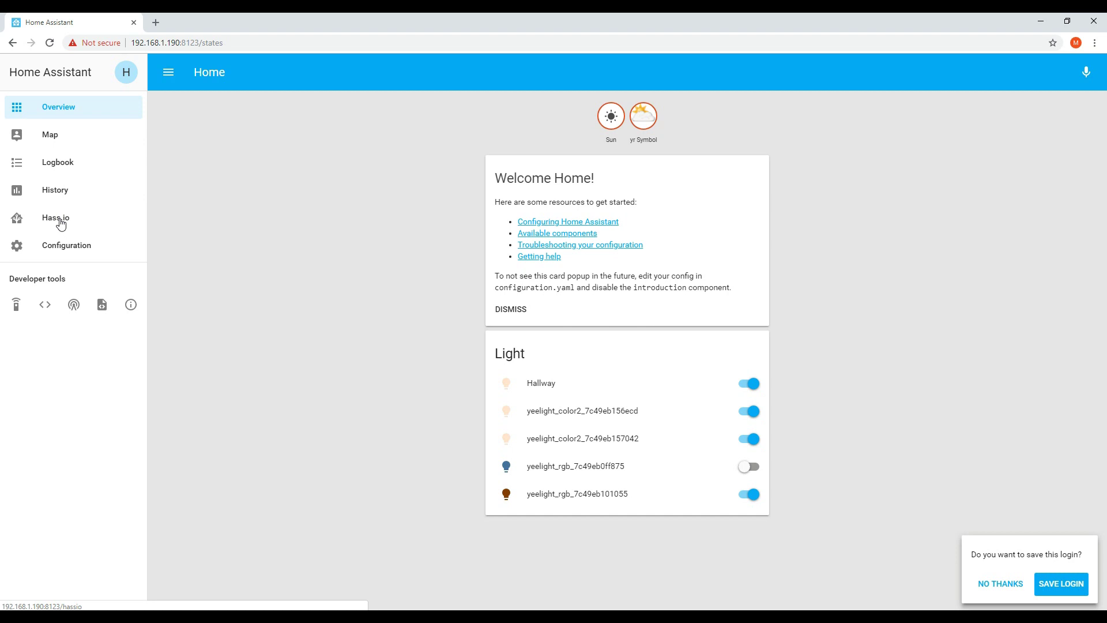
Install the Samba share add-on from the Hass.io Add-on Store with Auto update enabled
left_click(61, 224)
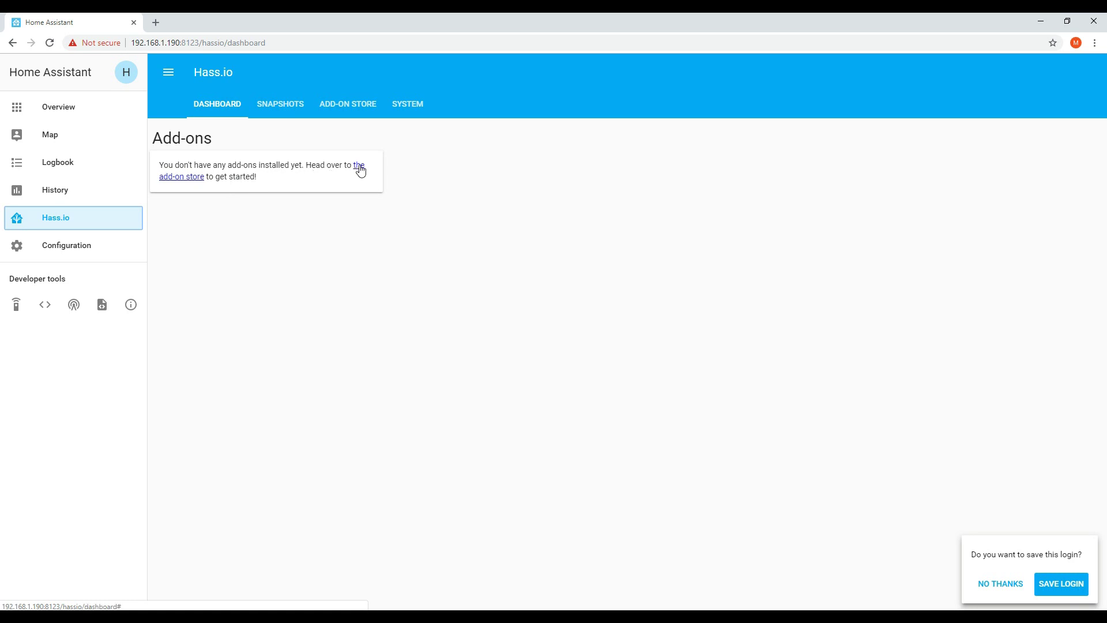
left_click(361, 171)
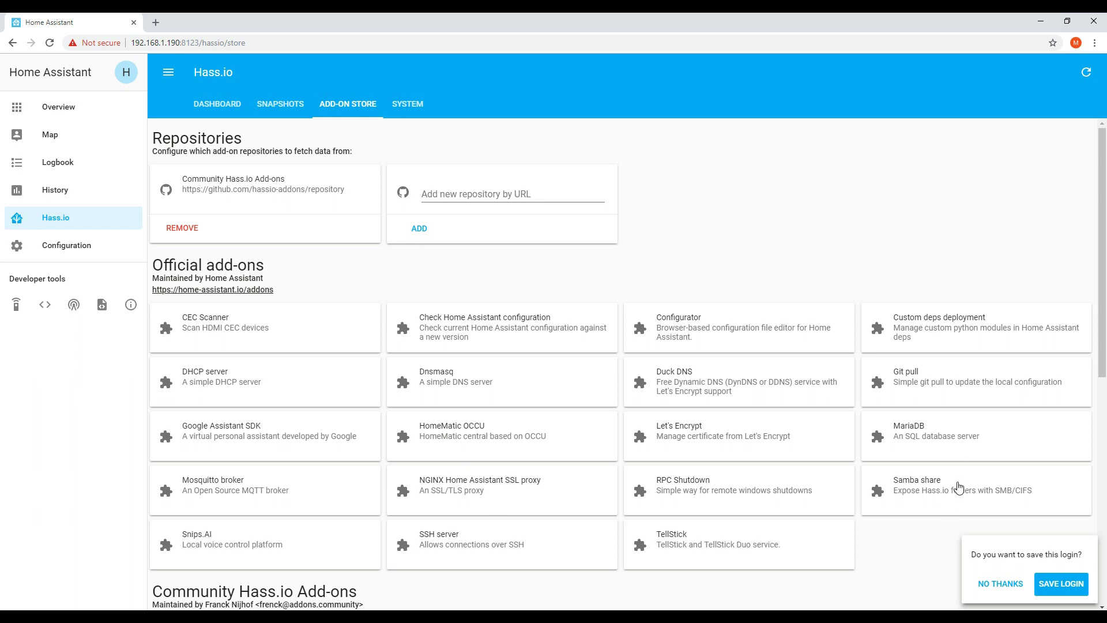
left_click(959, 487)
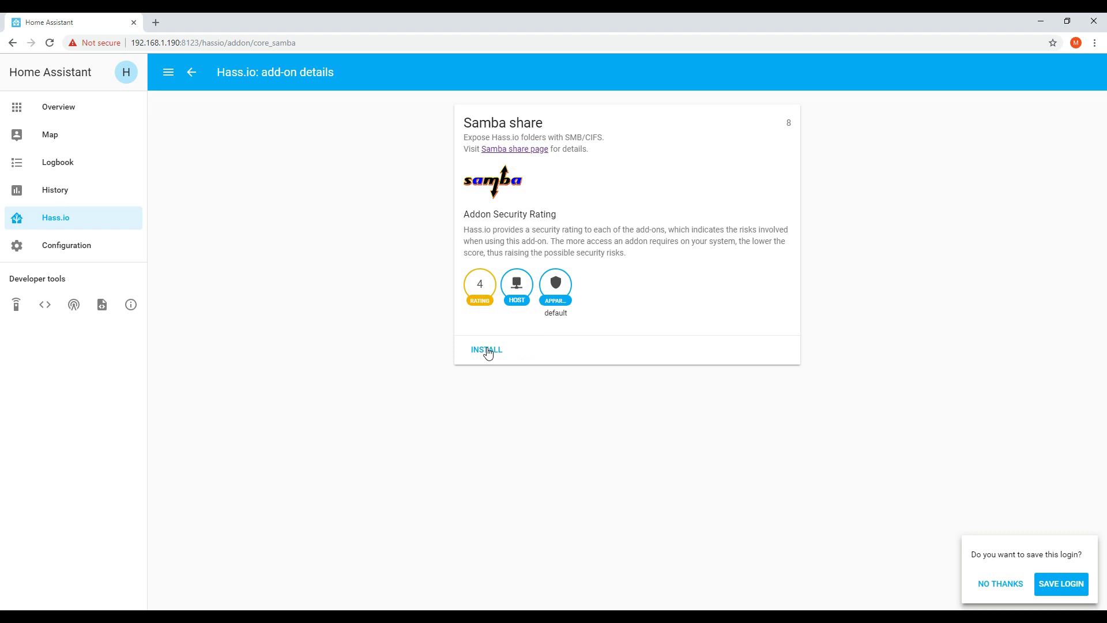
left_click(487, 350)
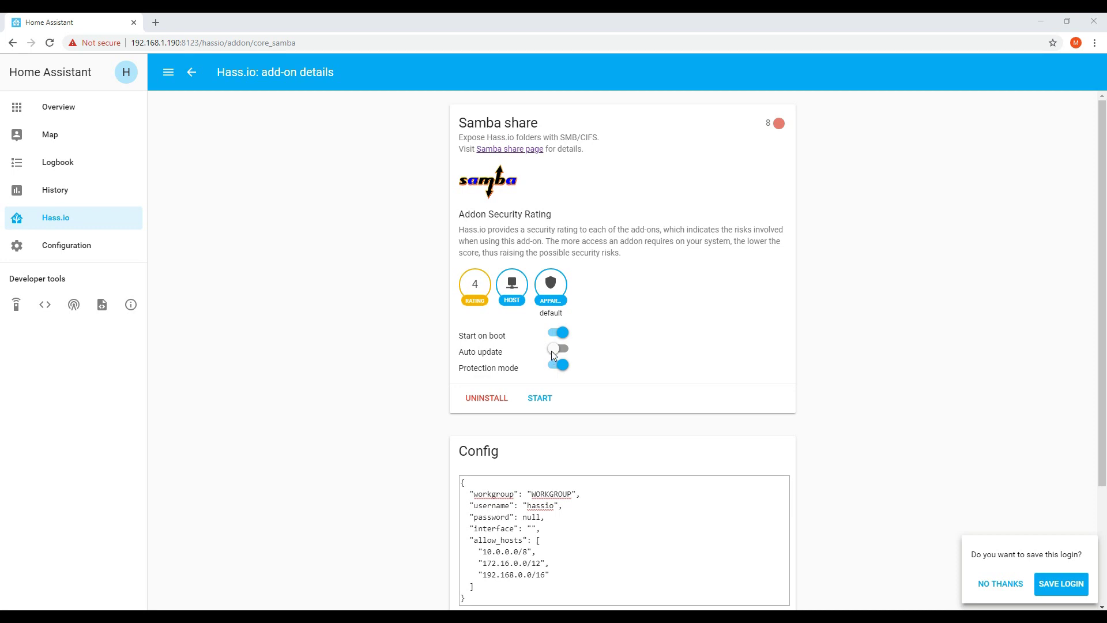
left_click(554, 349)
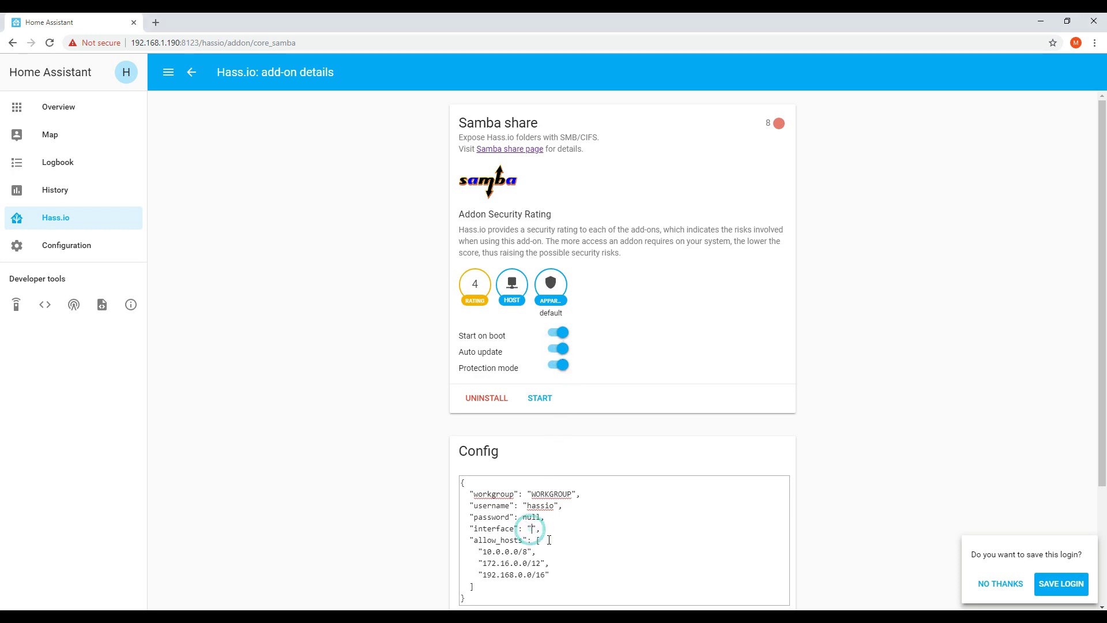
Save the Samba config with interface wlan0, a new password and allow_hosts 192.168.1.0/16
type("wlan0")
left_click_drag(523, 517, 540, 518)
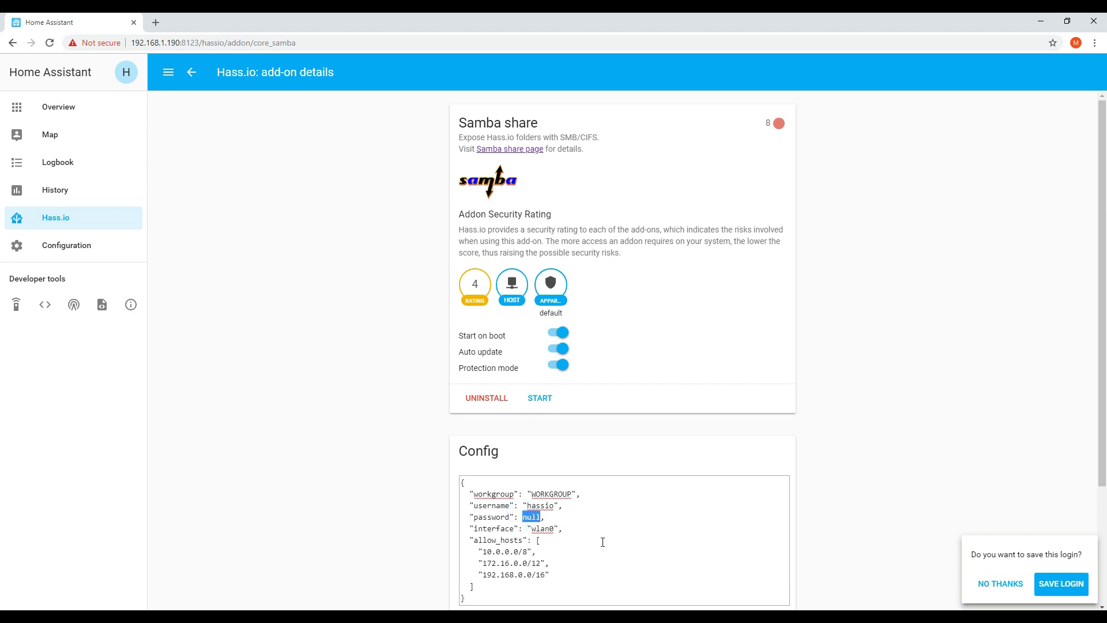
type("\"12345\"")
left_click_drag(518, 574, 524, 574)
type("1")
scroll(822, 521, "down", 1)
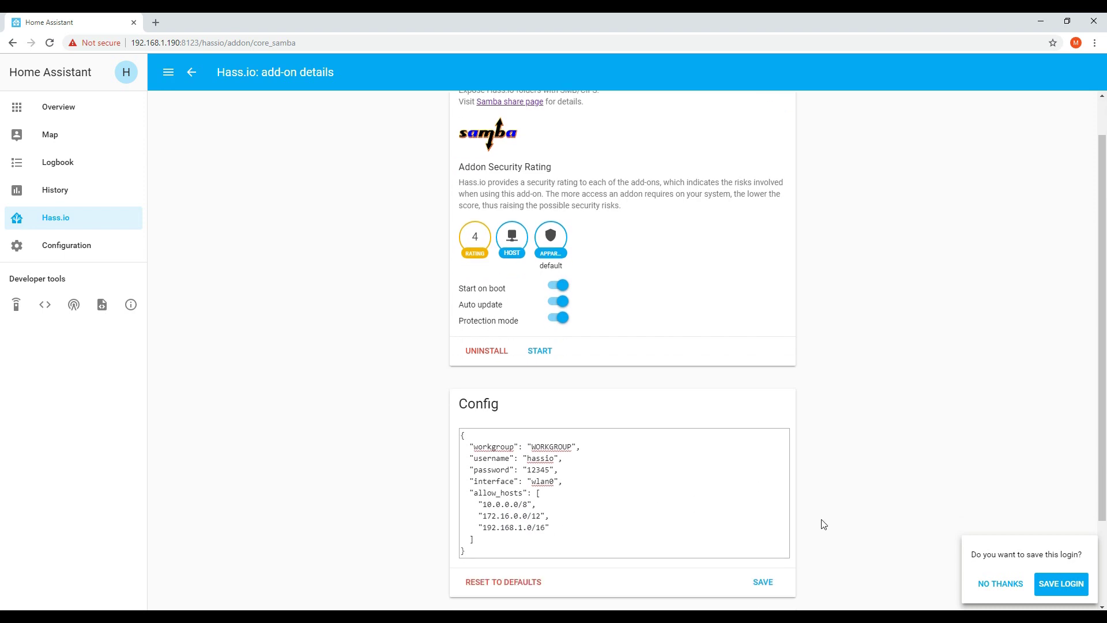
left_click(758, 576)
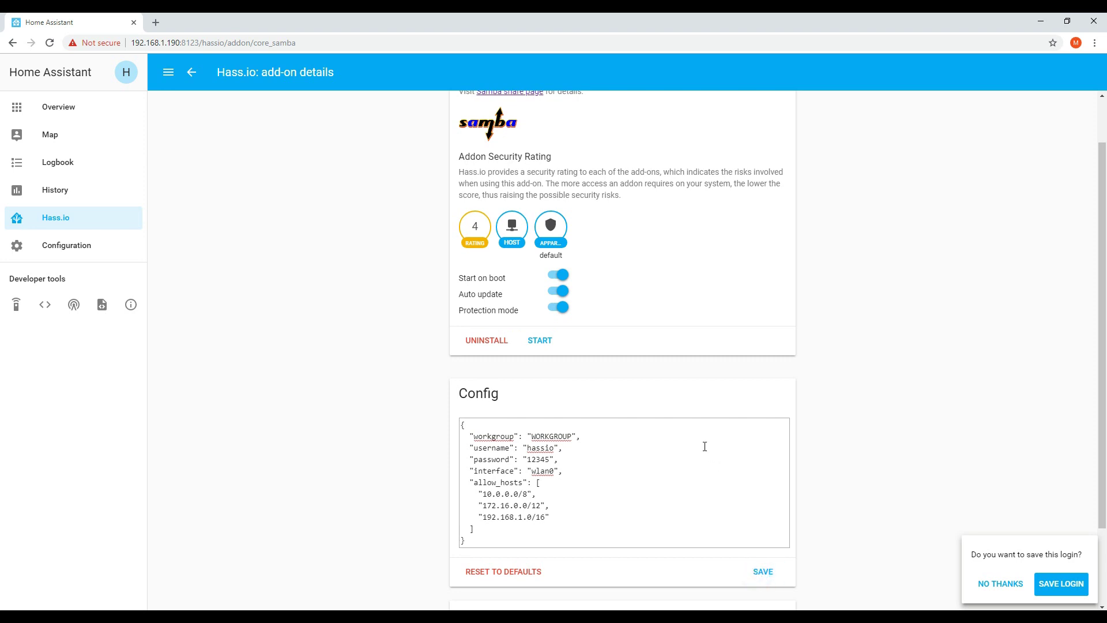
Start the Samba share add-on and refresh its log until smbd reports waiting for connections
left_click(538, 345)
scroll(830, 340, "down", 2)
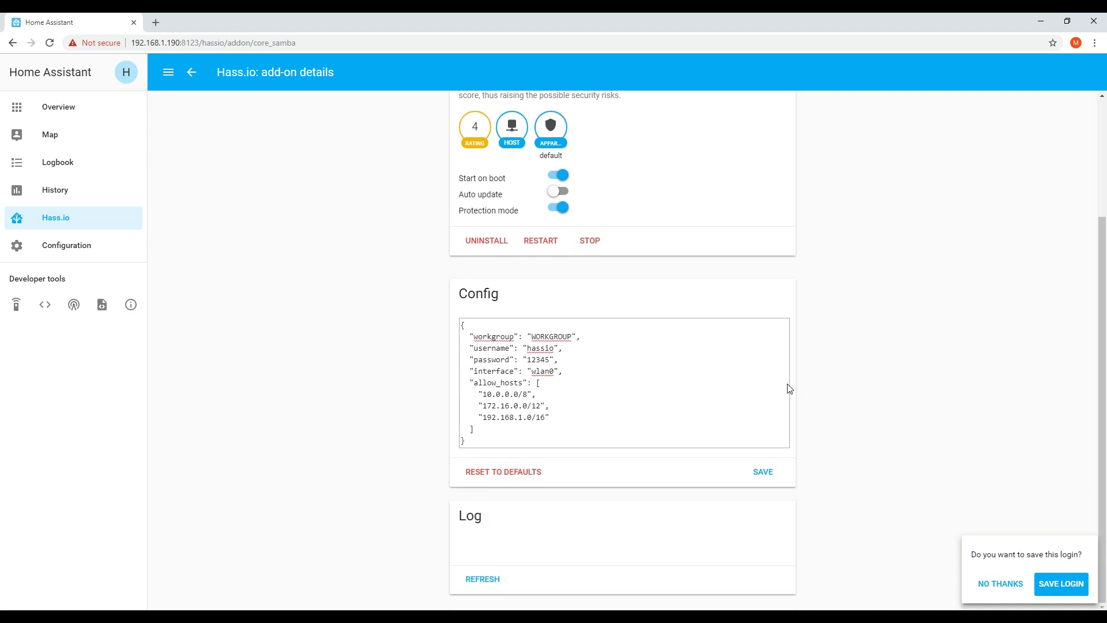
left_click(486, 580)
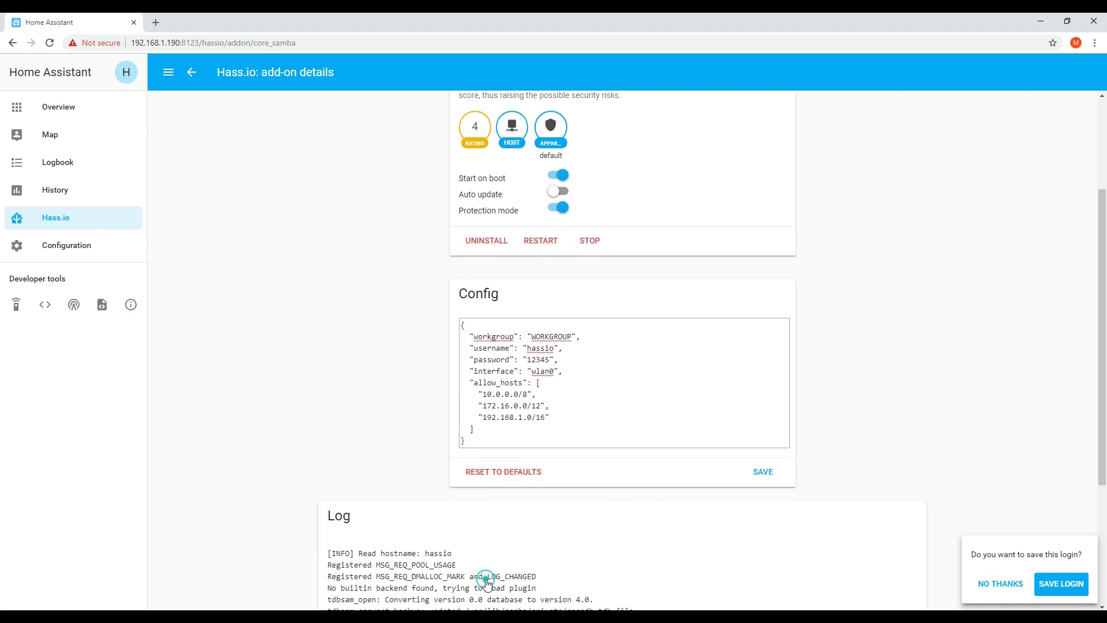
scroll(494, 573, "down", 3)
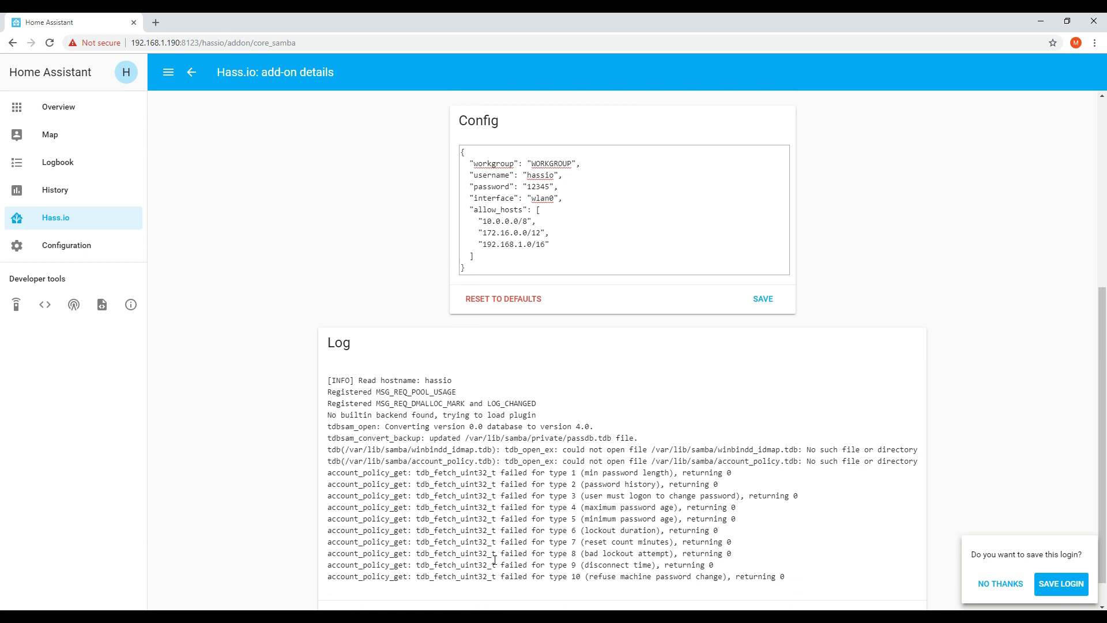
scroll(494, 560, "down", 1)
left_click(355, 576)
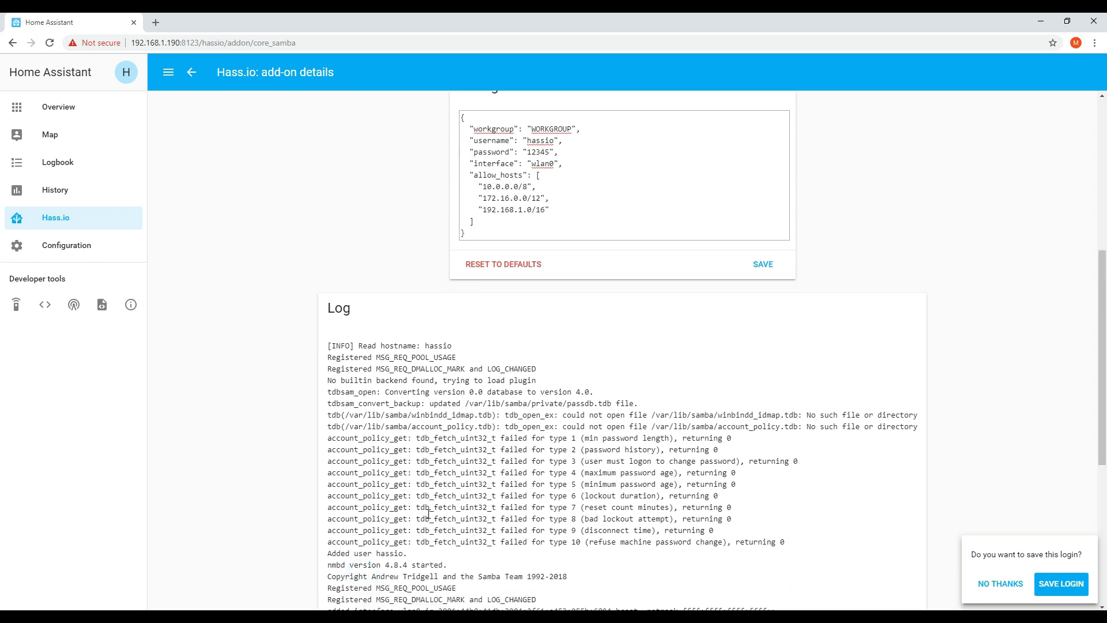
scroll(429, 513, "down", 6)
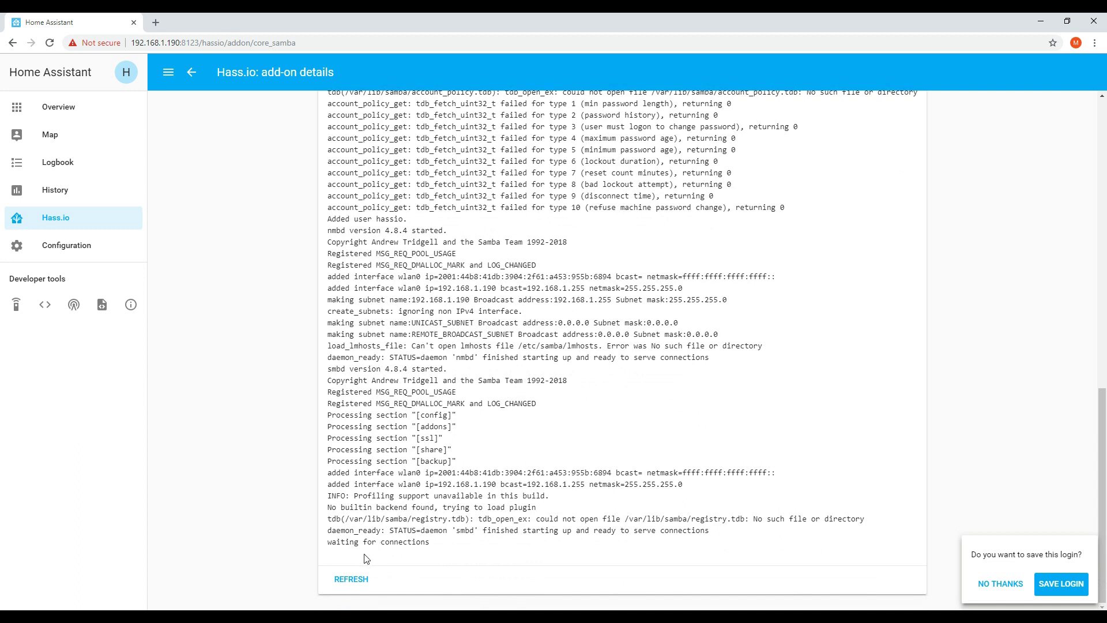
left_click_drag(319, 542, 429, 542)
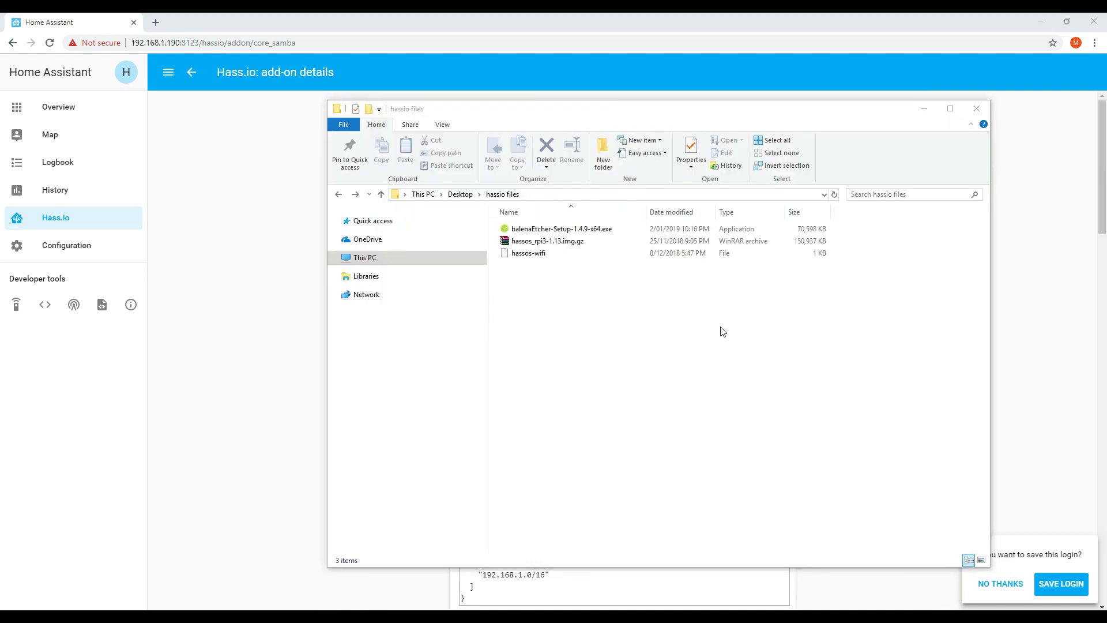
Map \\192.168.1.190\config as drive X: using different credentials and enter the share's login
right_click(356, 297)
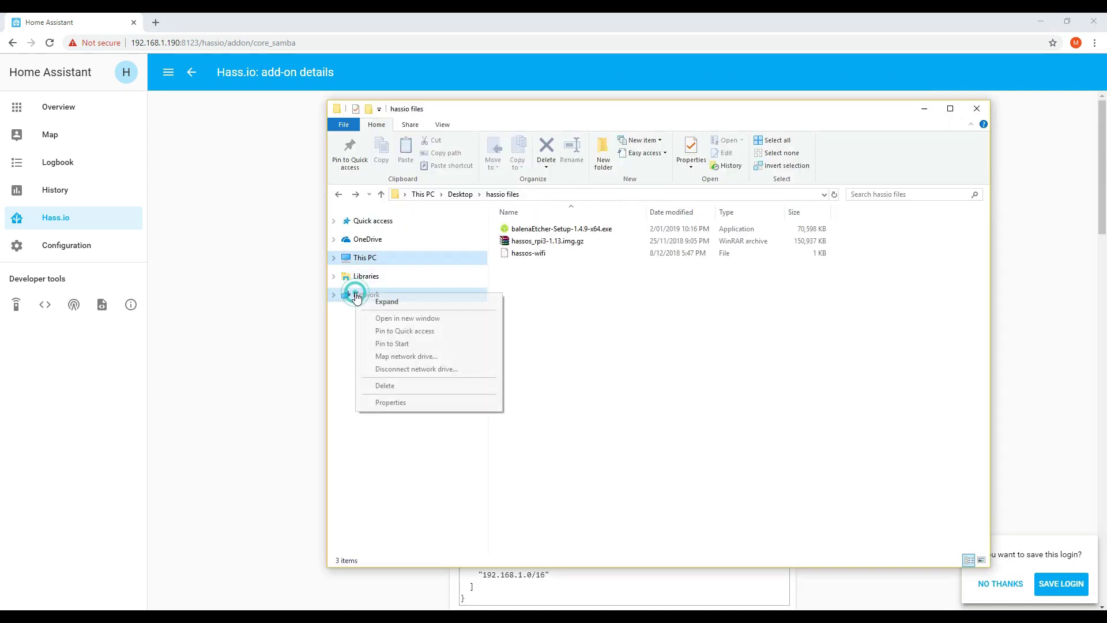
left_click(399, 357)
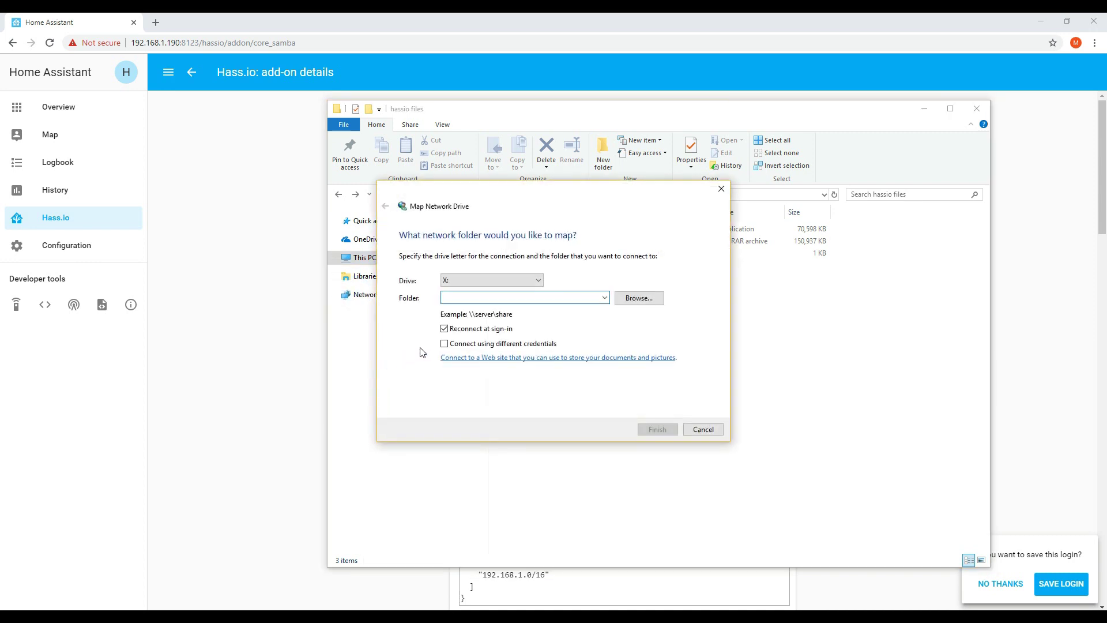
type("\\\\192.168.1.190")
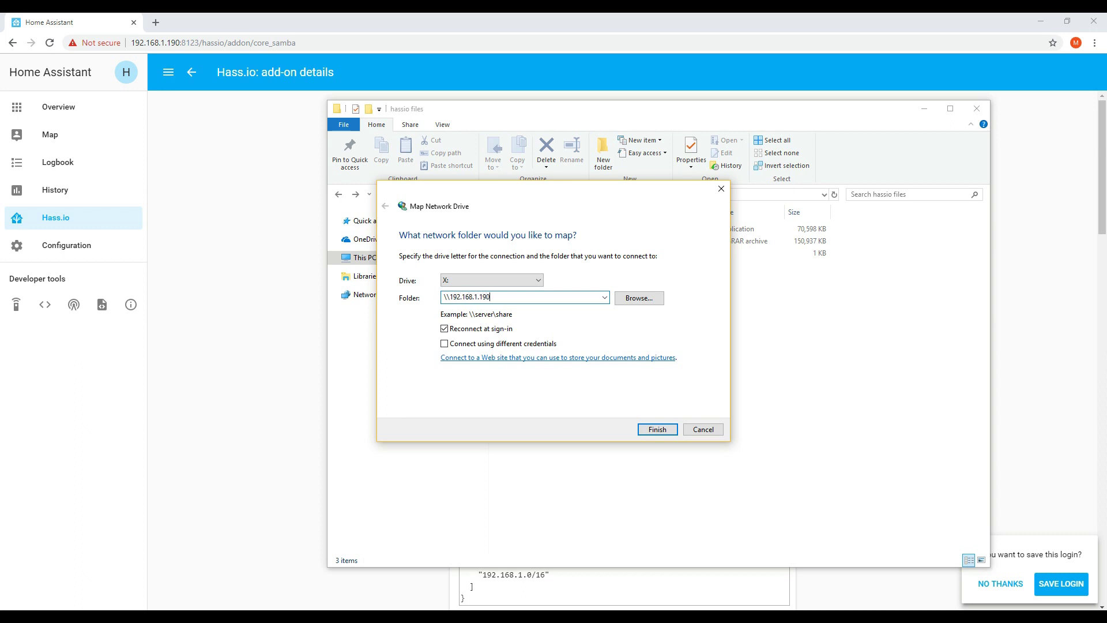
type("\\config")
left_click(504, 344)
left_click(649, 430)
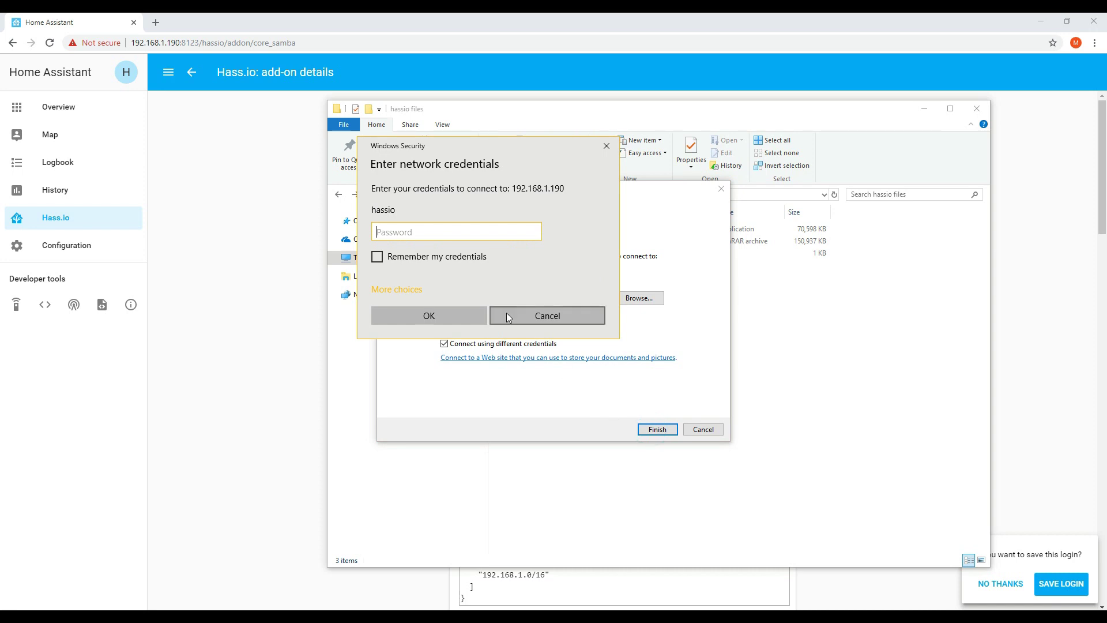
type("*****")
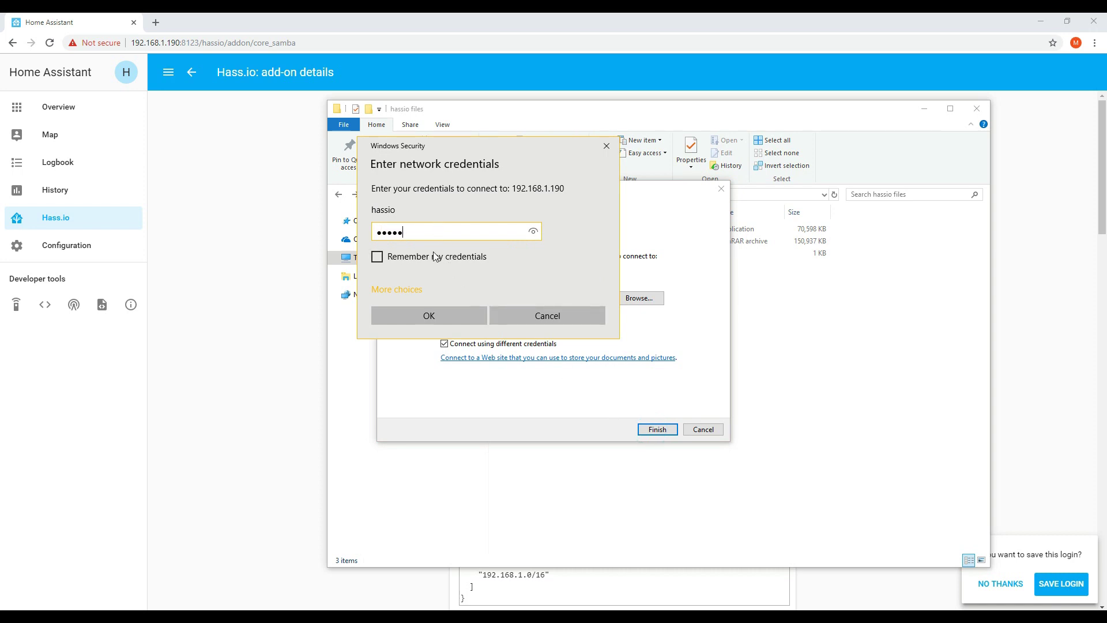
left_click(441, 319)
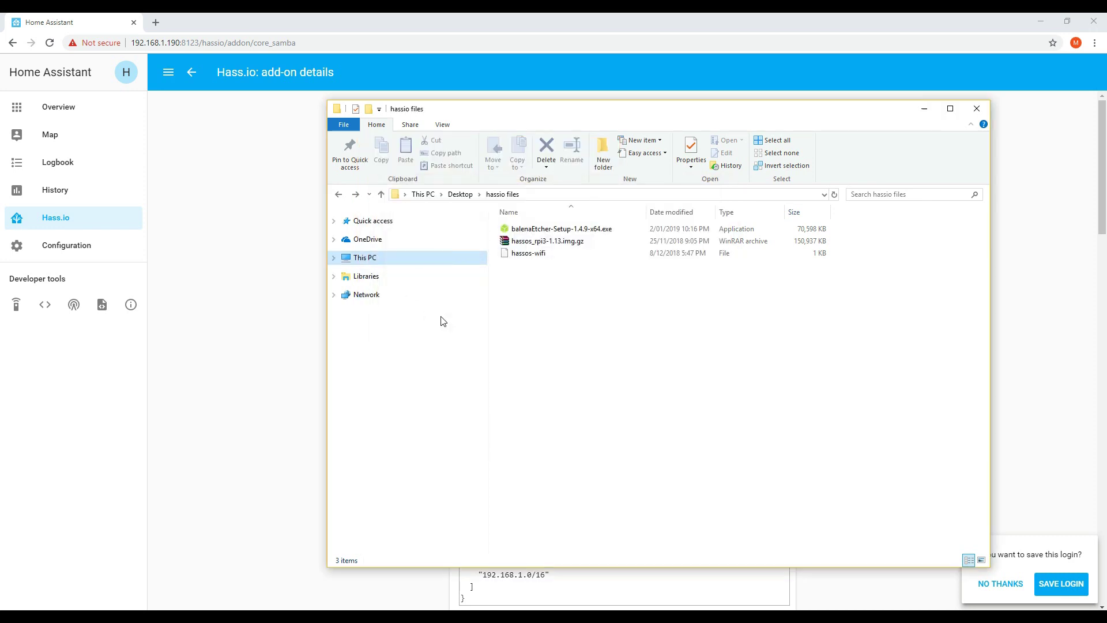
Browse to the X: drive in File Explorer and select configuration.yaml
left_click(542, 196)
type("X:\\")
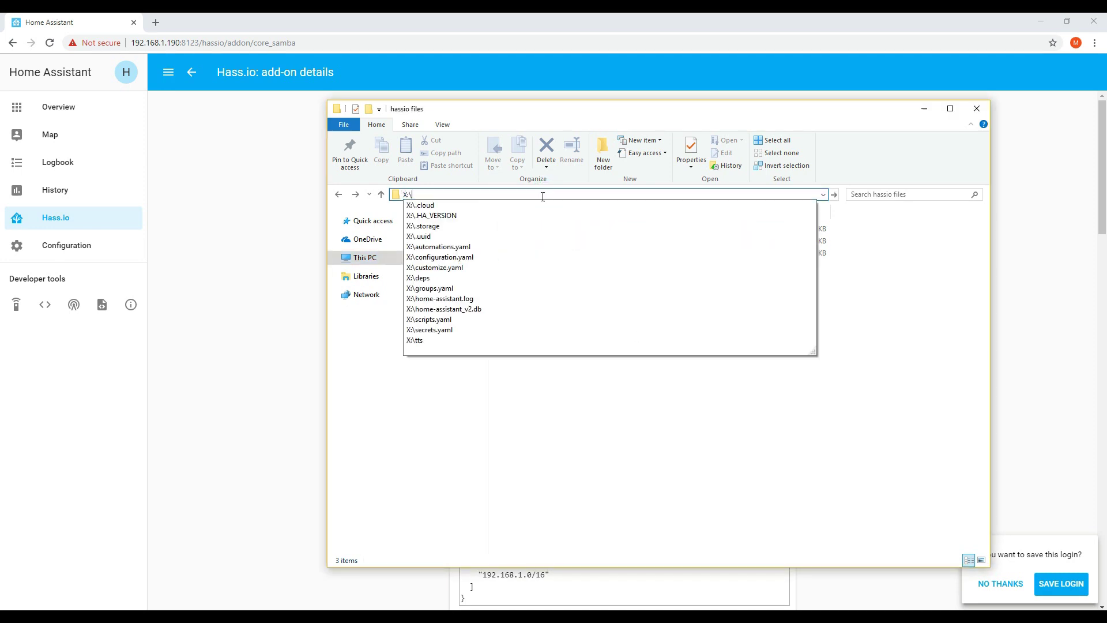
key("Return")
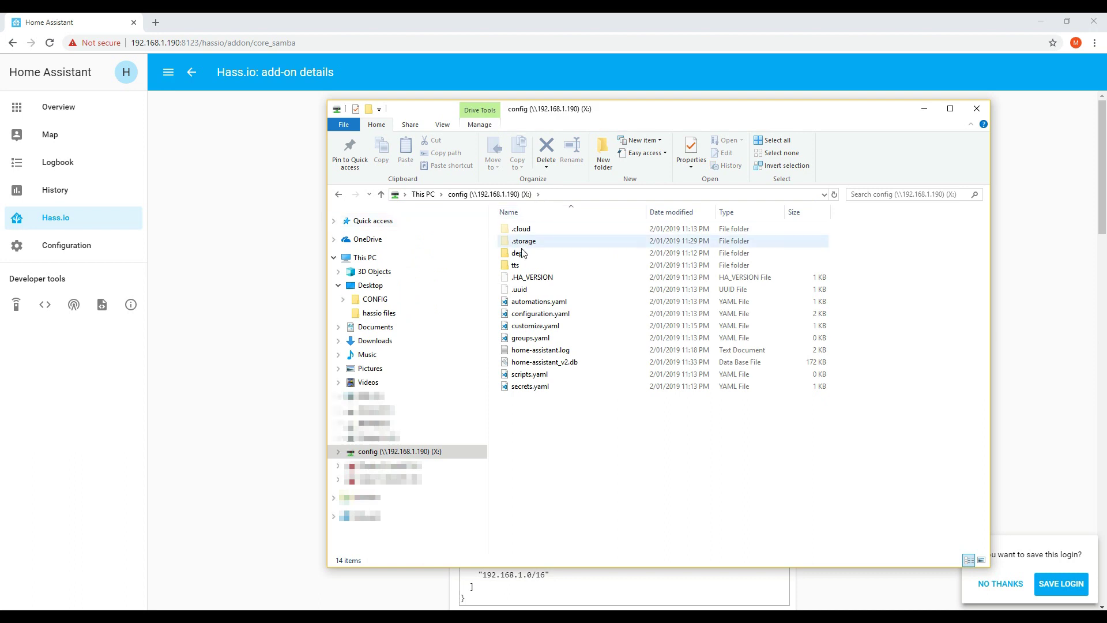
left_click(528, 316)
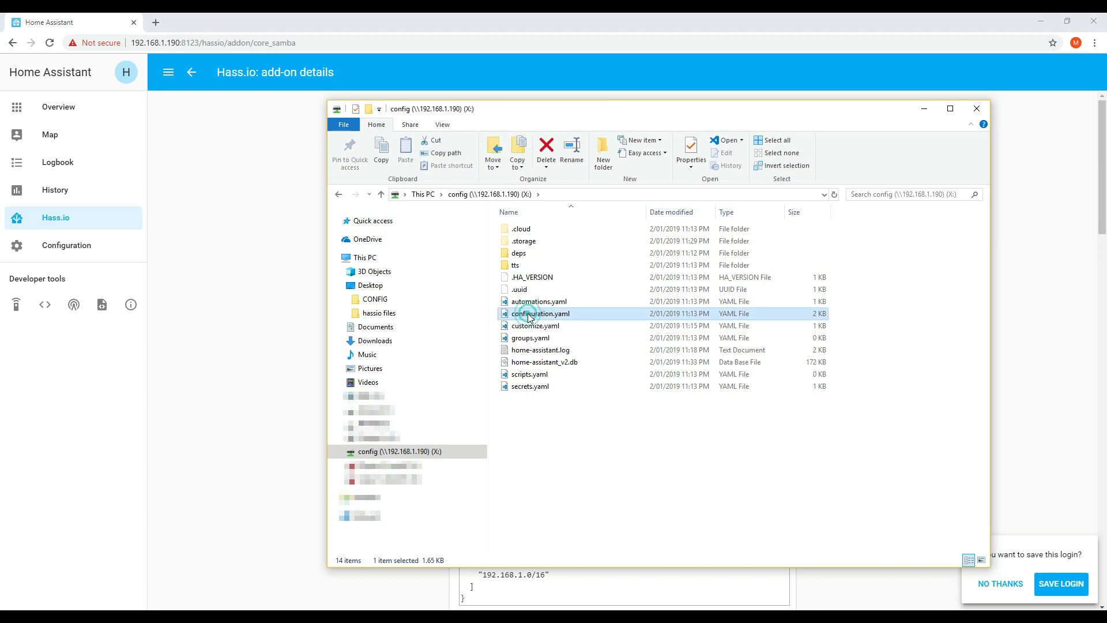
Open configuration.yaml in VS Code, dismiss the Find widget, and read through to line 71
double_click(527, 317)
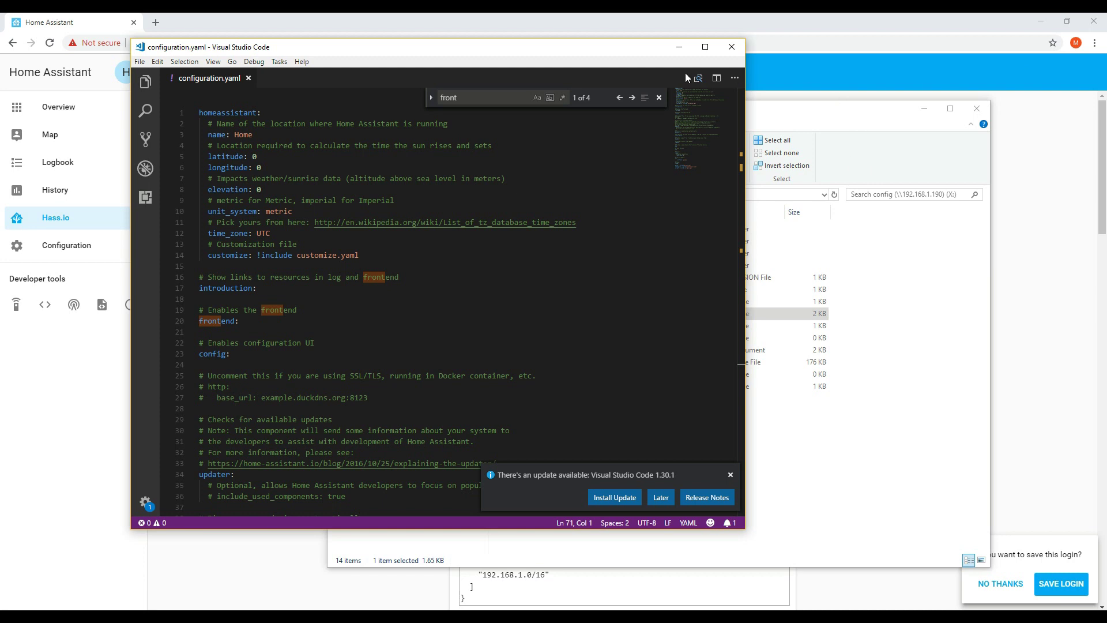
left_click(659, 98)
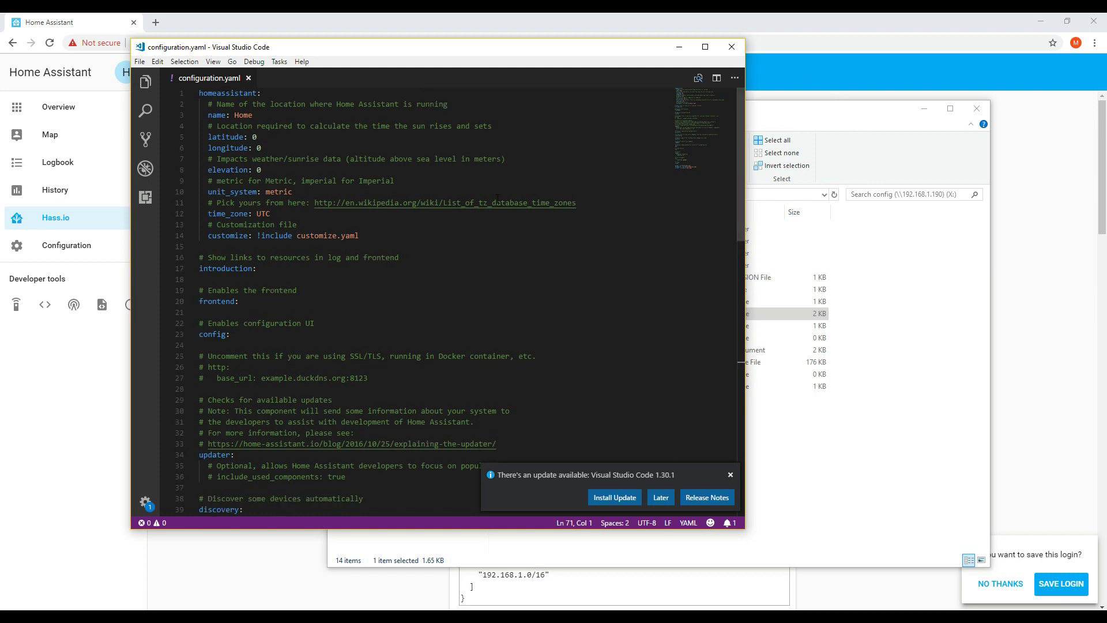
scroll(438, 230, "down", 3)
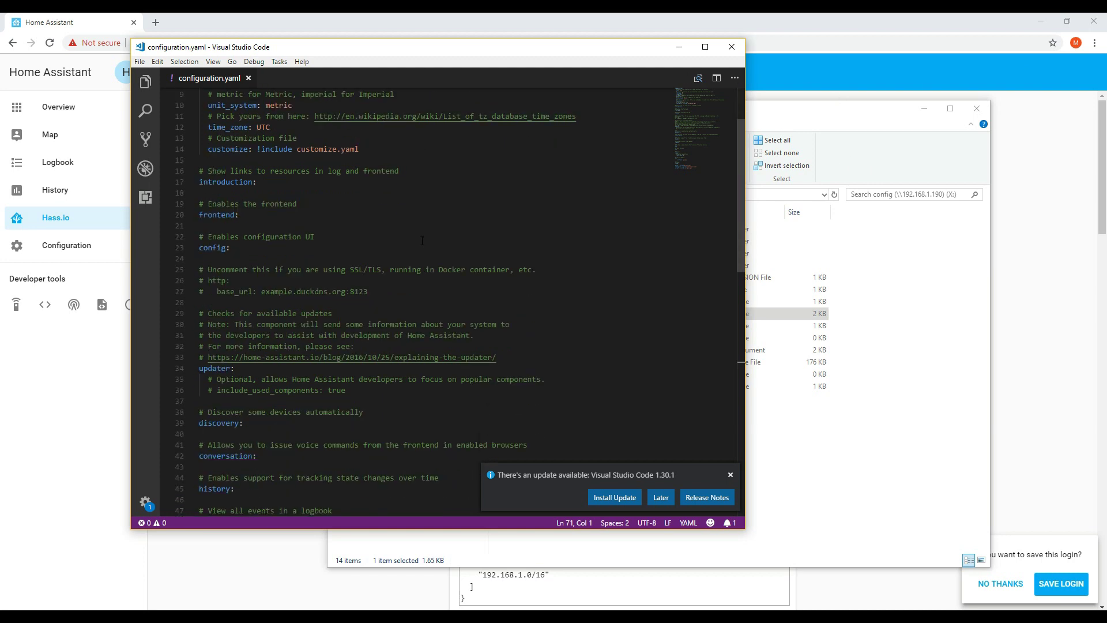
scroll(422, 240, "down", 6)
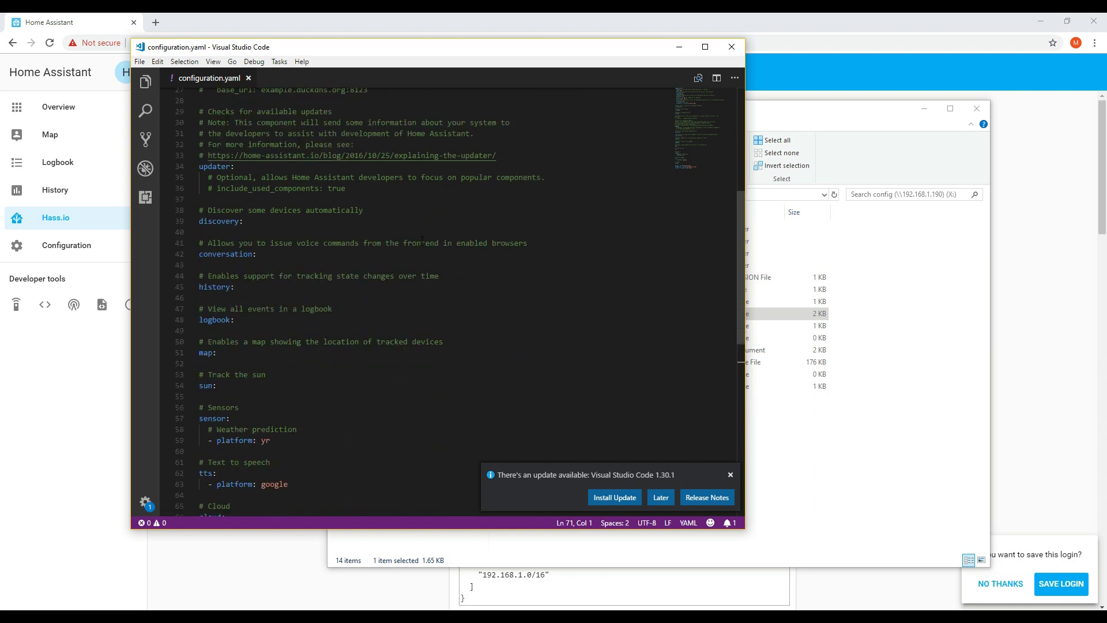
scroll(422, 240, "down", 4)
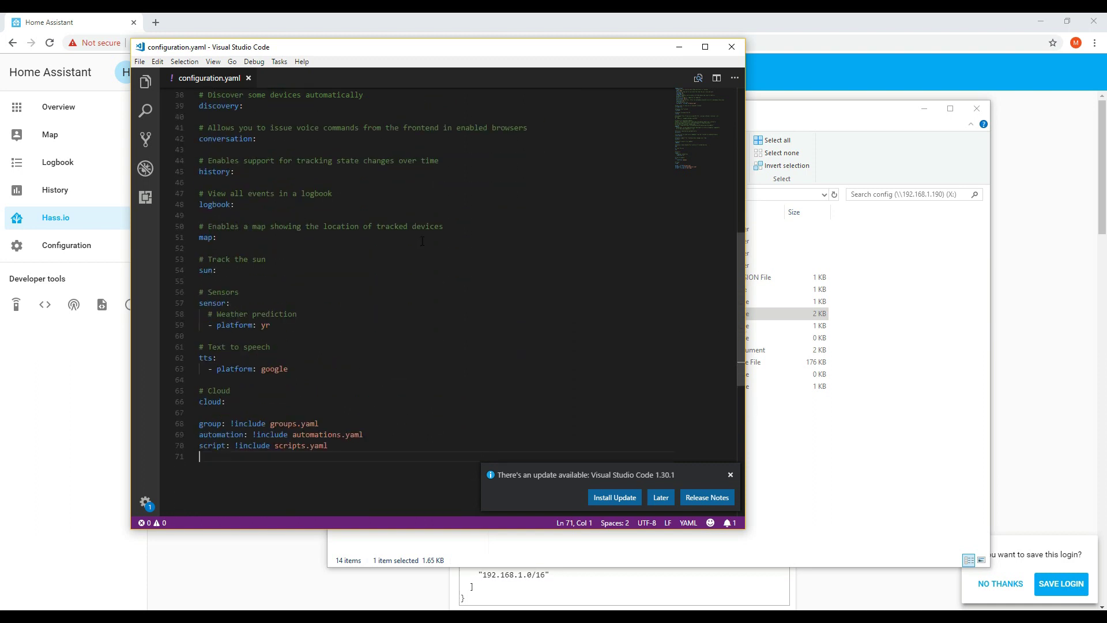
left_click(784, 113)
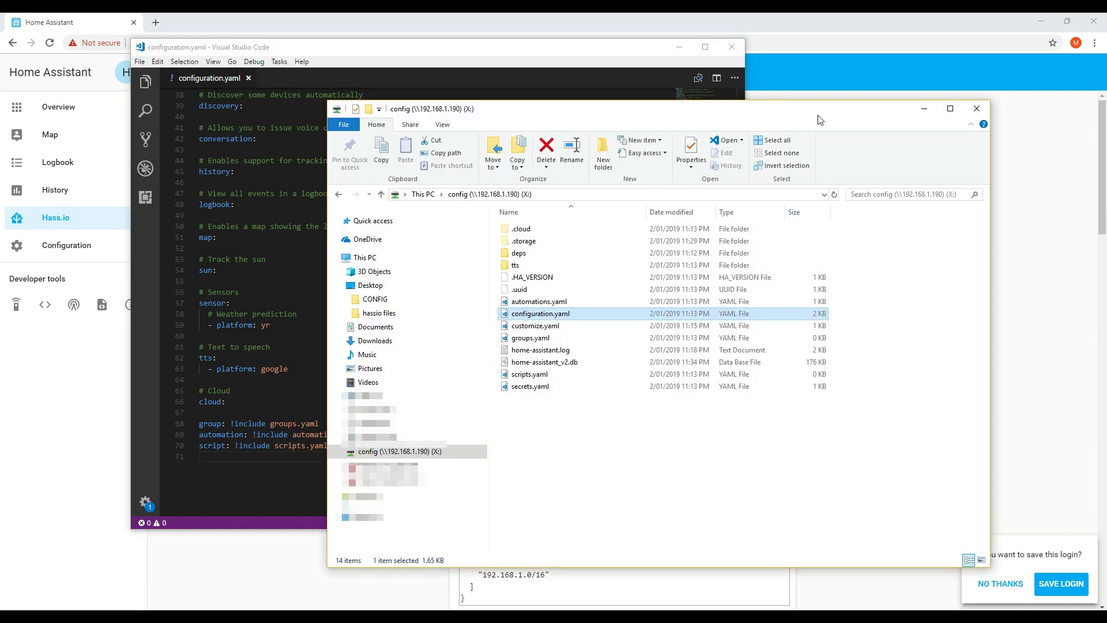
Open automations.yaml and secrets.yaml from drive X: as tabs in VS Code
left_click(550, 304)
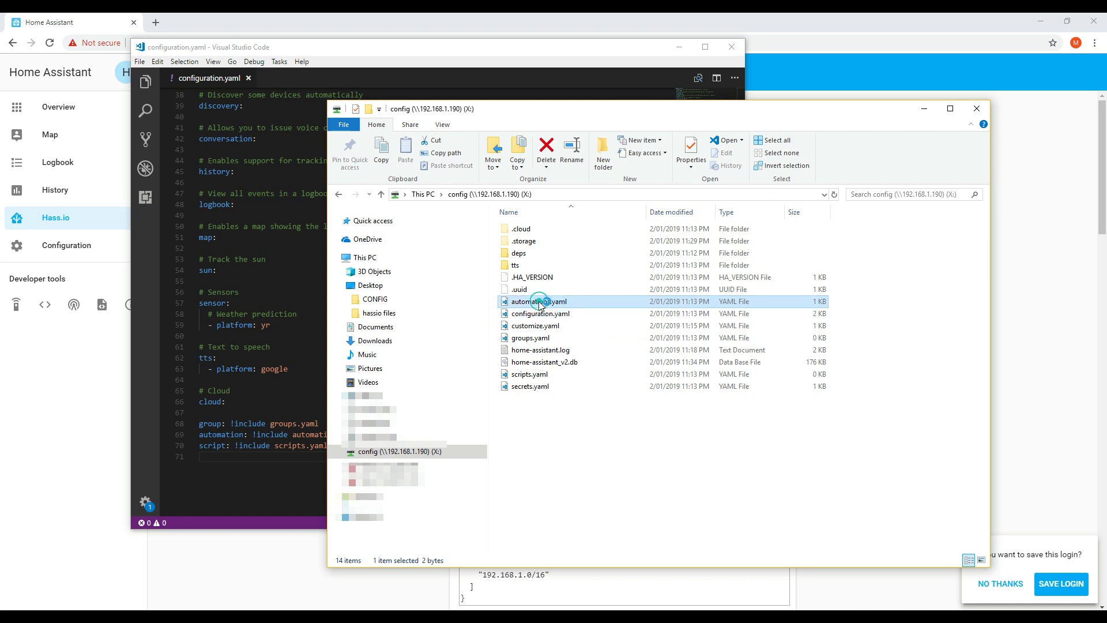
double_click(540, 303)
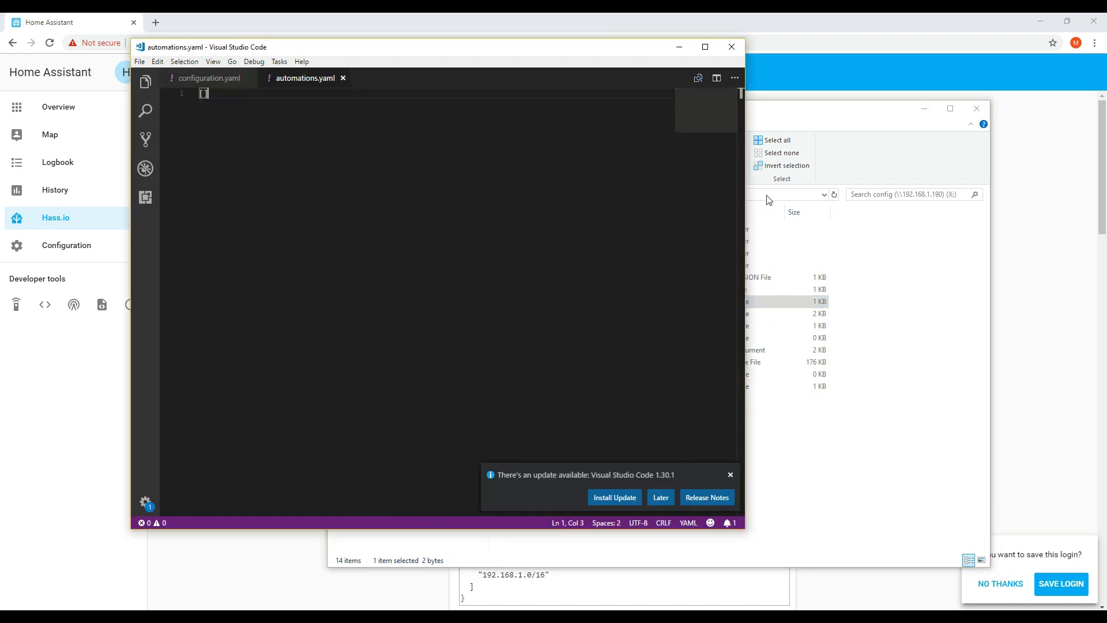
left_click(806, 124)
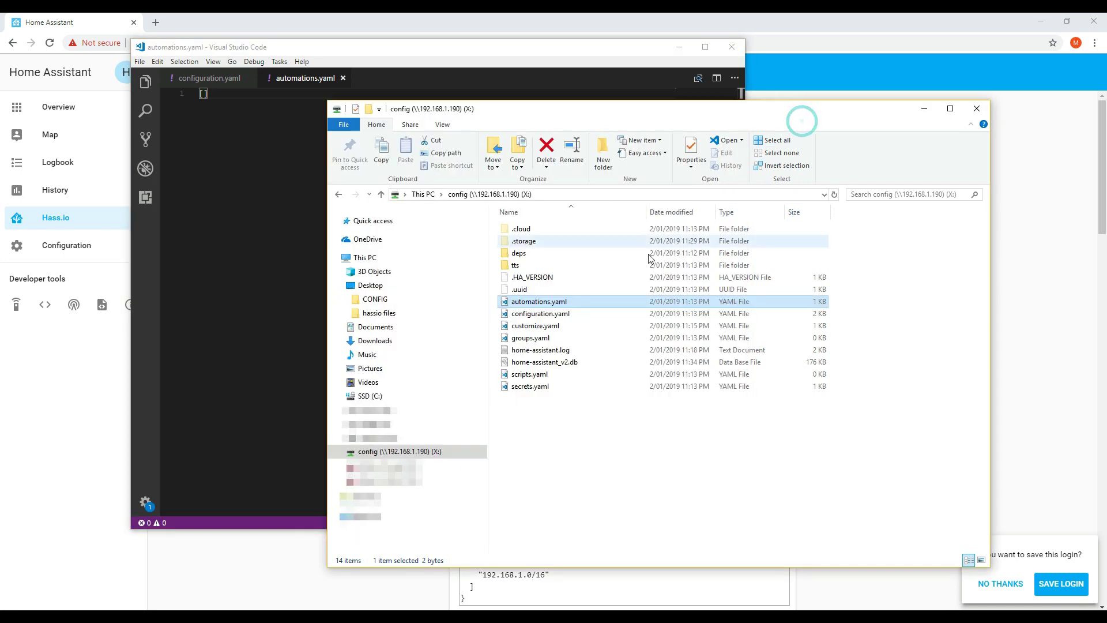
double_click(530, 386)
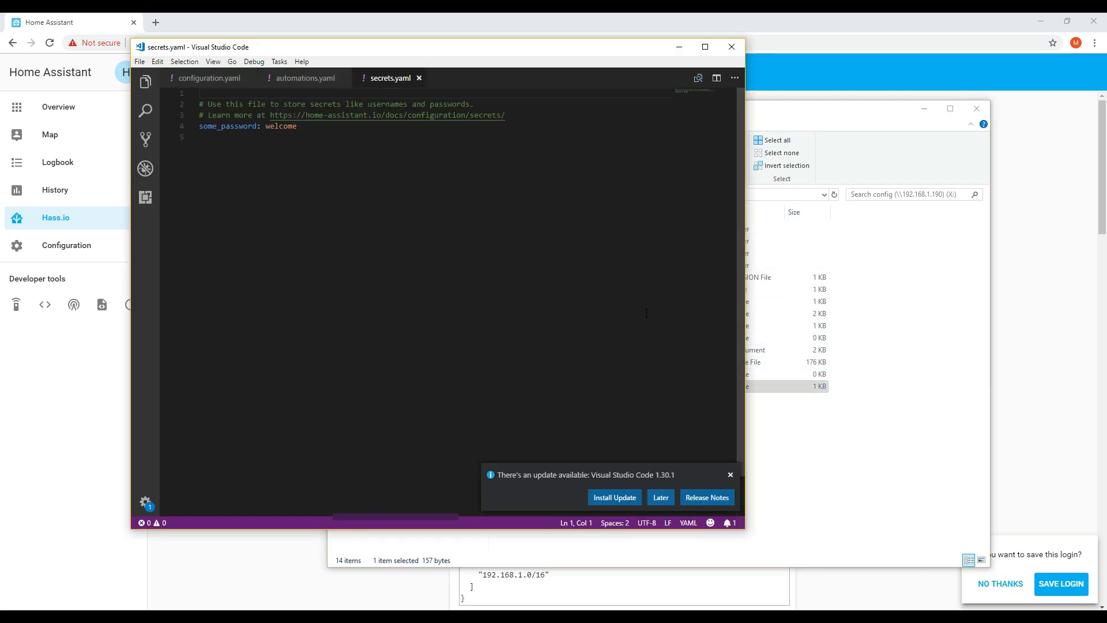
Open home-assistant.log in Notepad and move its window up and left
left_click(825, 120)
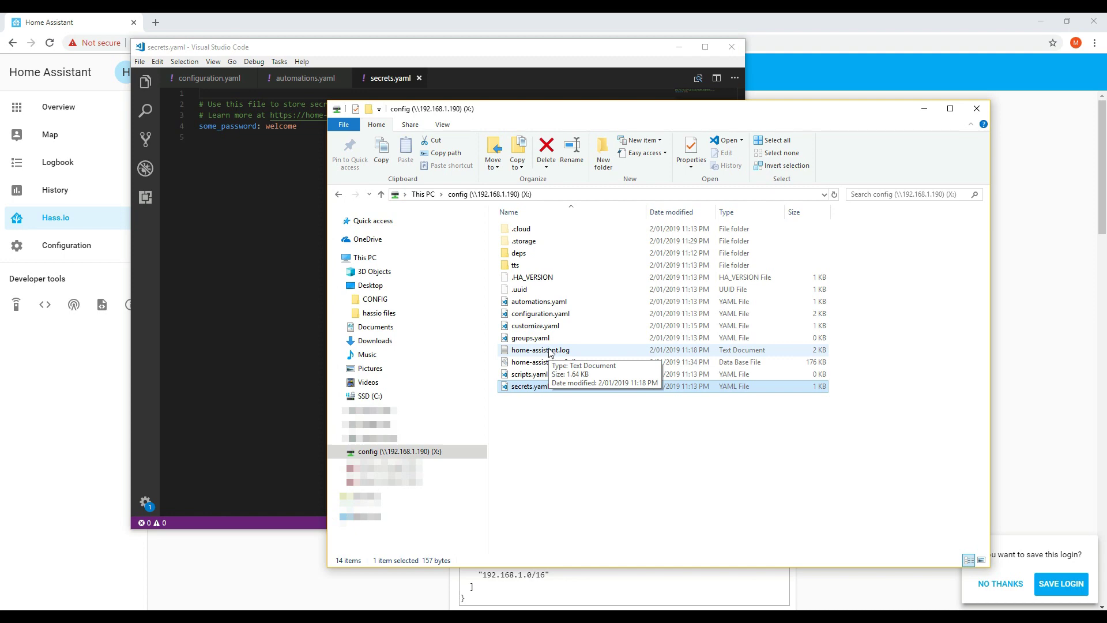
double_click(542, 350)
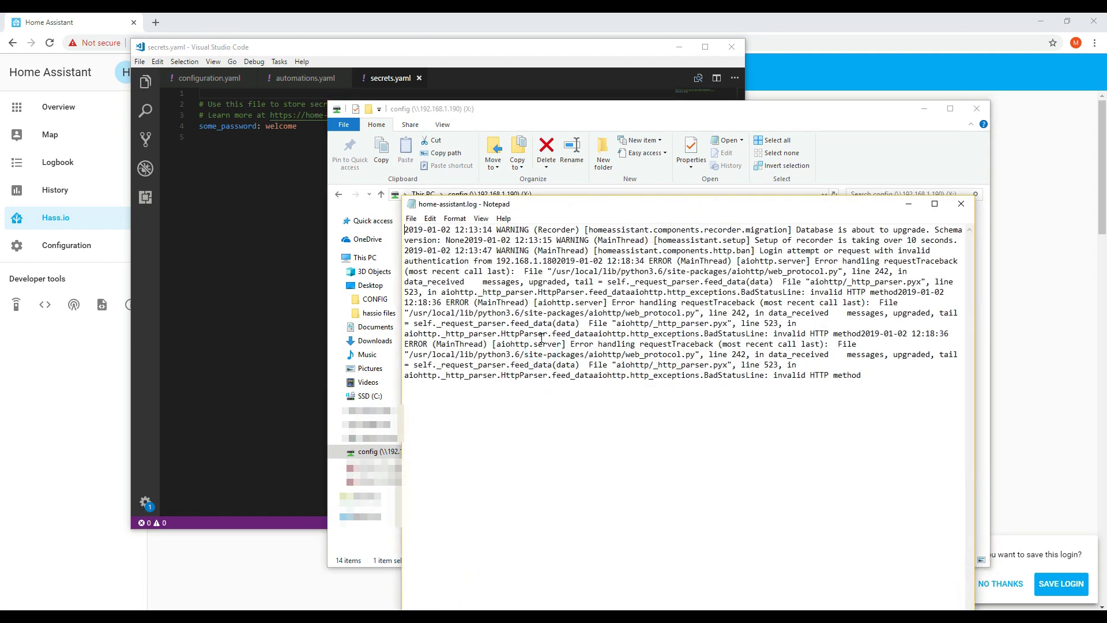
left_click_drag(590, 207, 561, 198)
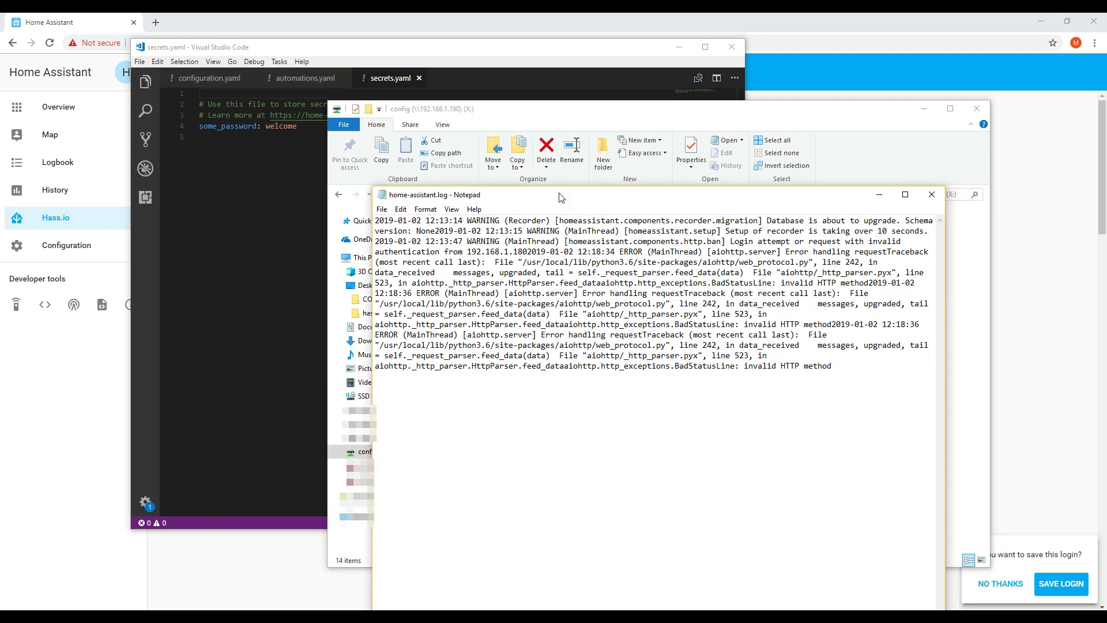
Close the Notepad log and scroll home-assistant.io past the Current Version 0.84.6 card to the Hass.io banner
left_click(933, 196)
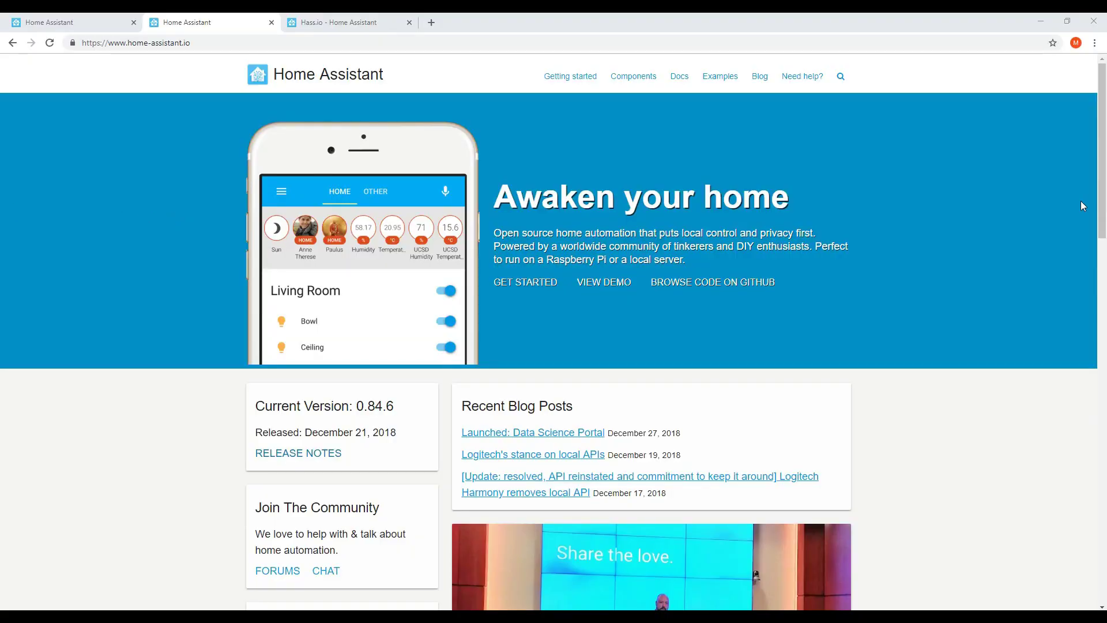
scroll(1082, 204, "down", 2)
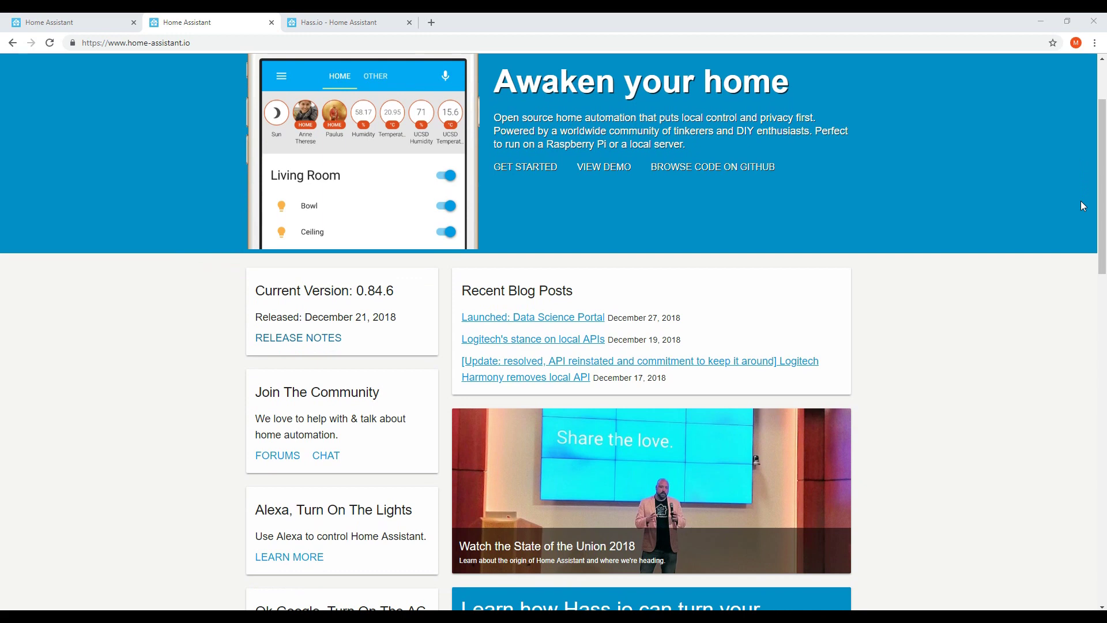
scroll(1082, 205, "down", 1)
scroll(1082, 206, "down", 1)
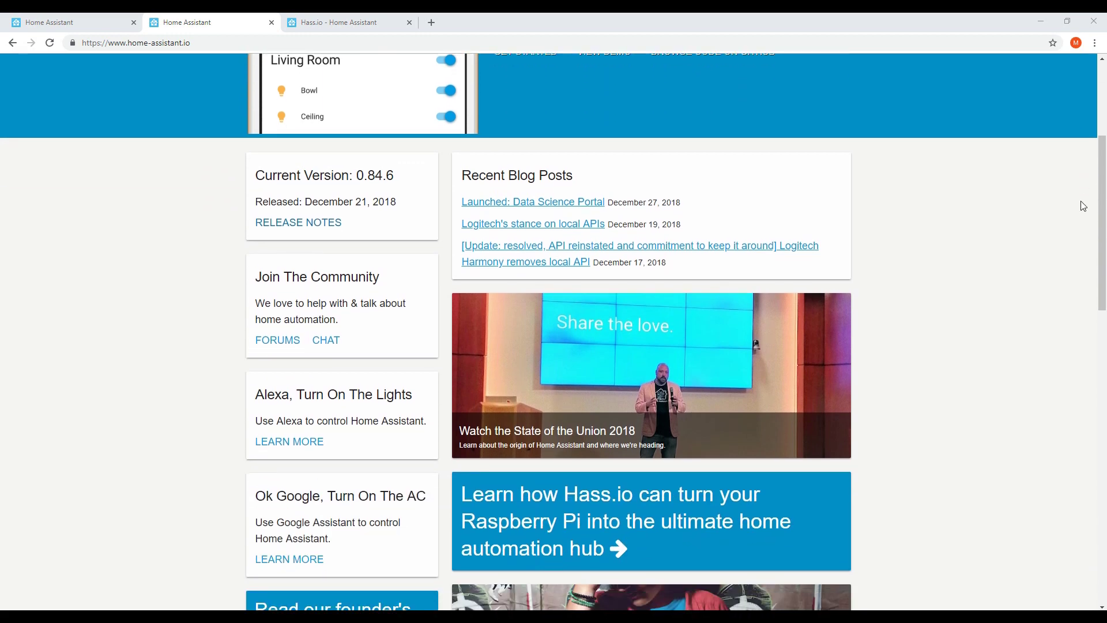
scroll(1083, 206, "down", 1)
scroll(1084, 206, "down", 1)
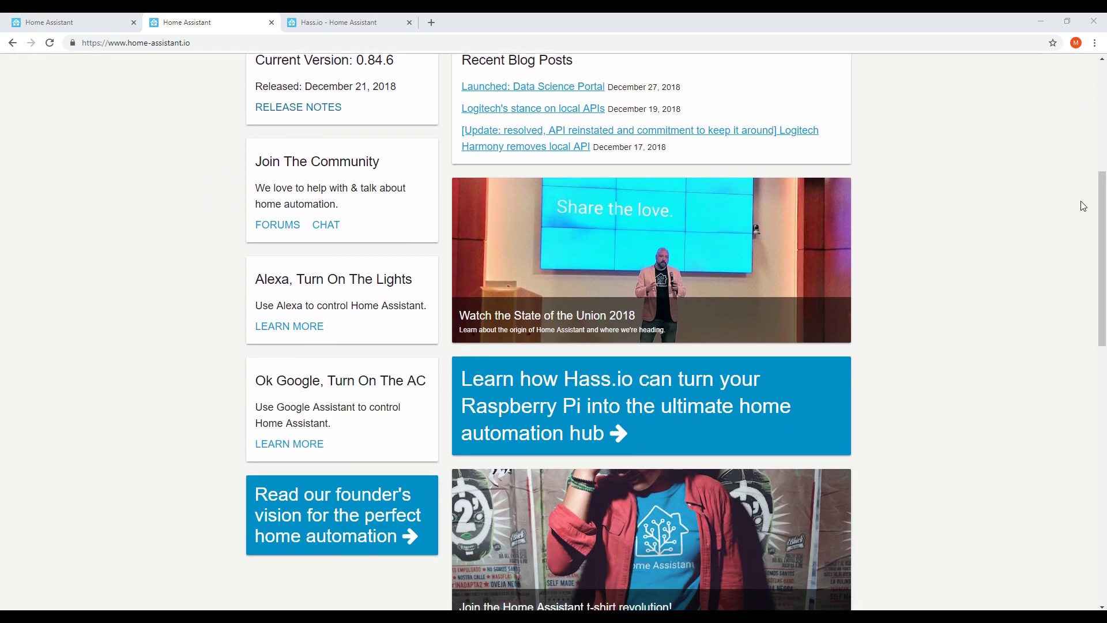